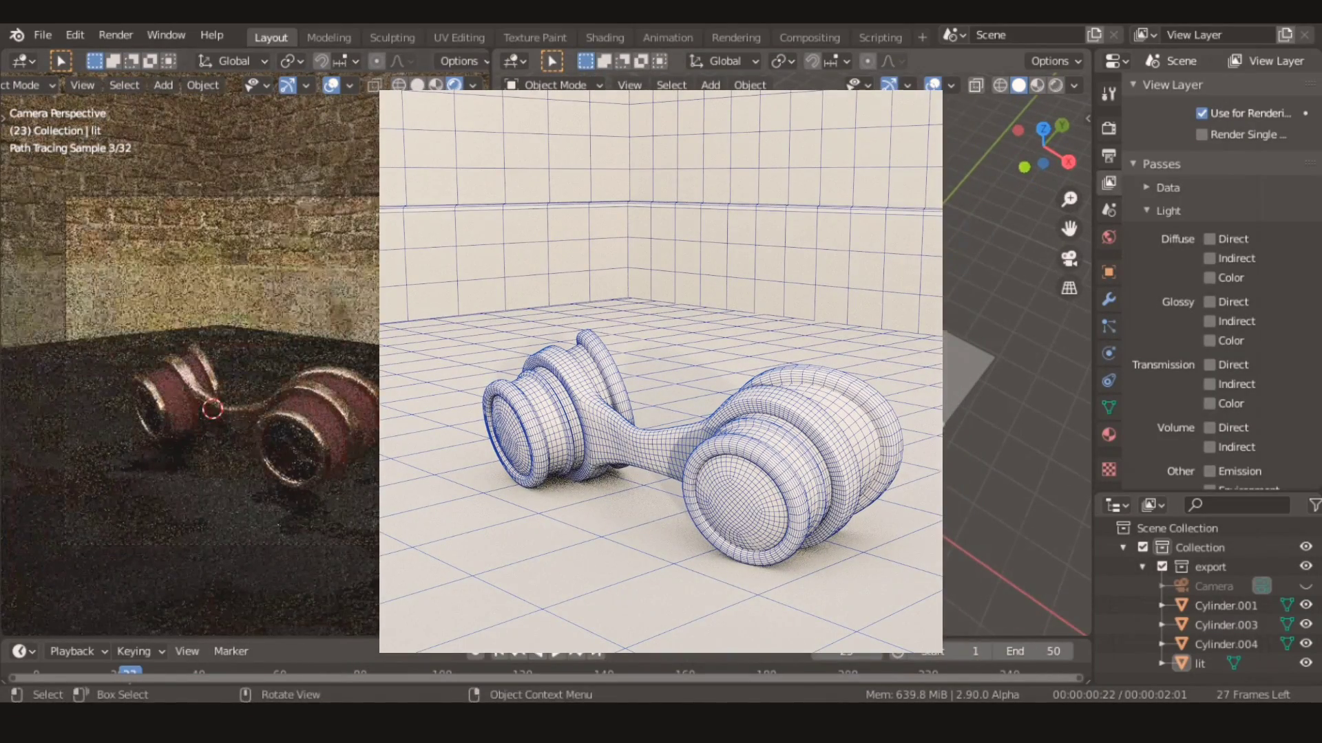
Orbit around the room and set the 3D cursor on the floor beside it
middle_click_drag(1012, 394, 1023, 413)
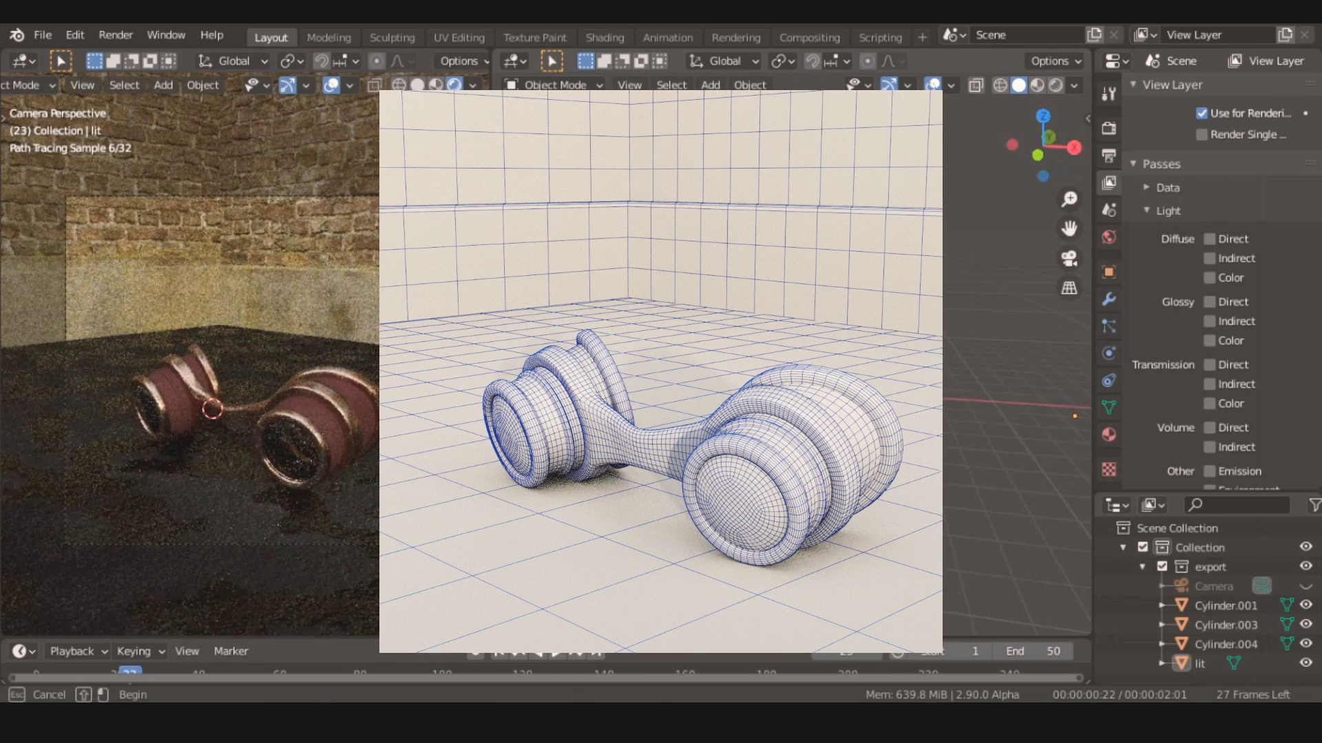
left_click(755, 421)
scroll(809, 420, "up", 3)
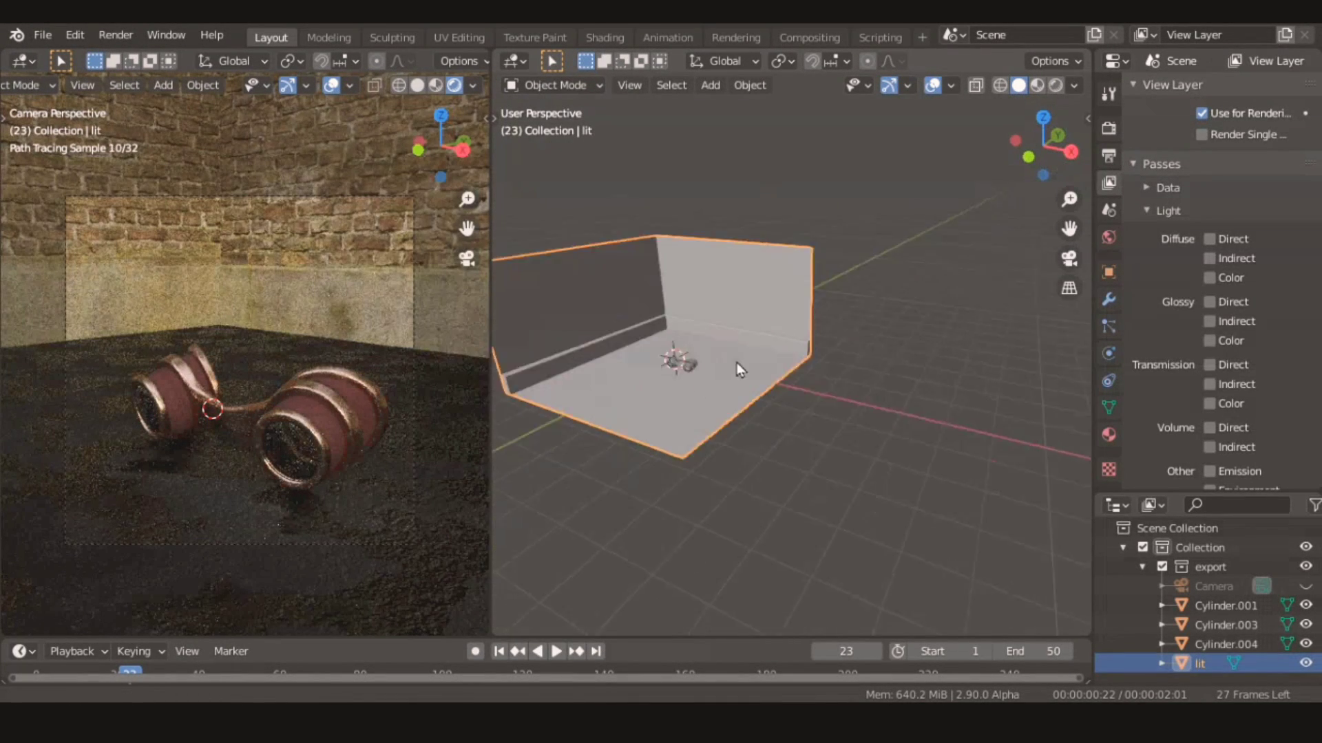
scroll(737, 371, "up", 3)
left_click(782, 389)
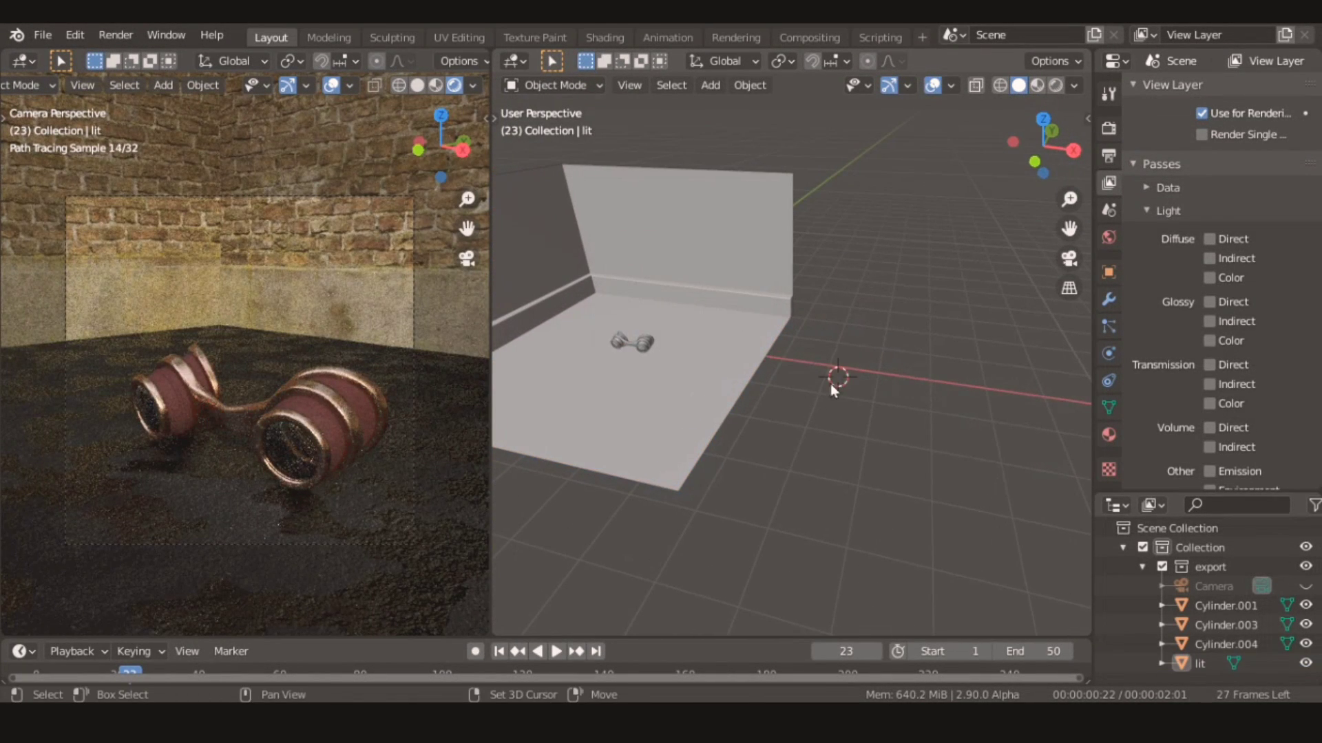
scroll(835, 385, "up", 3)
Add a plane at the 3D cursor and give it a new Principled BSDF material named 'clay'
key("shift+a")
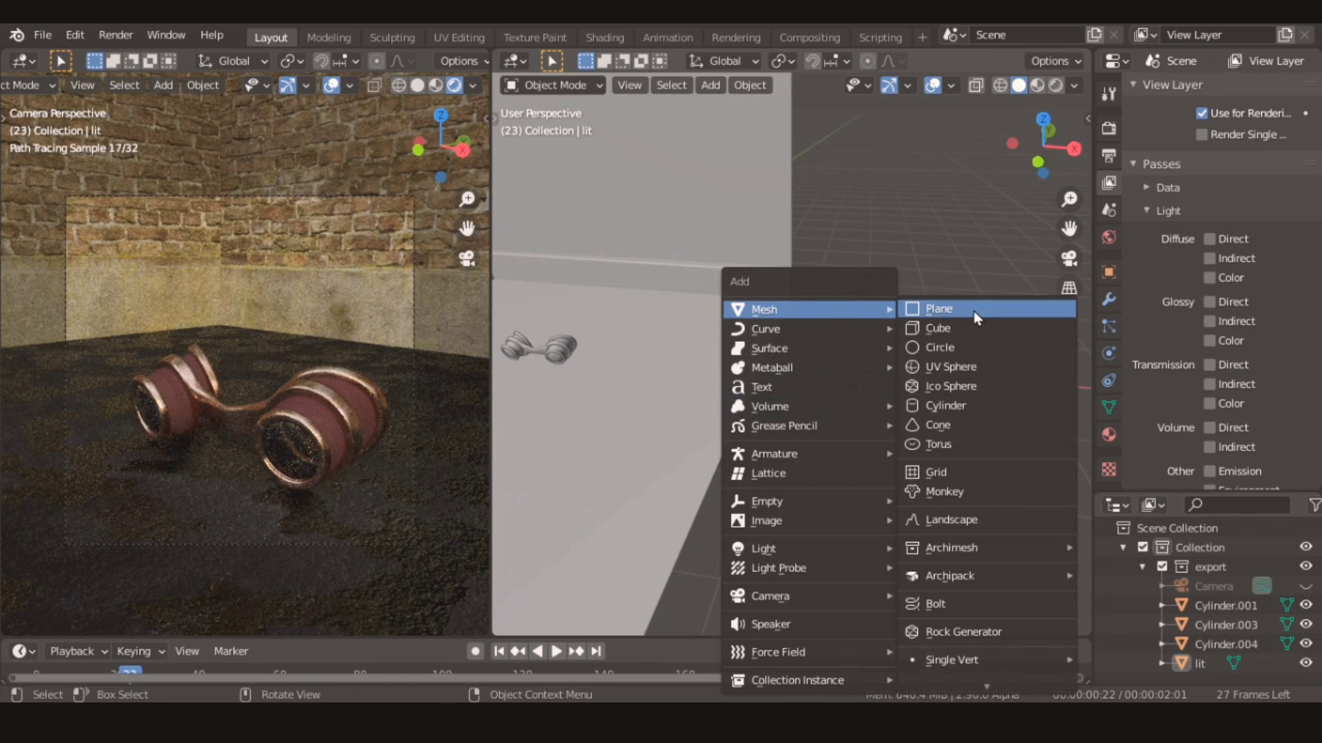
left_click(974, 312)
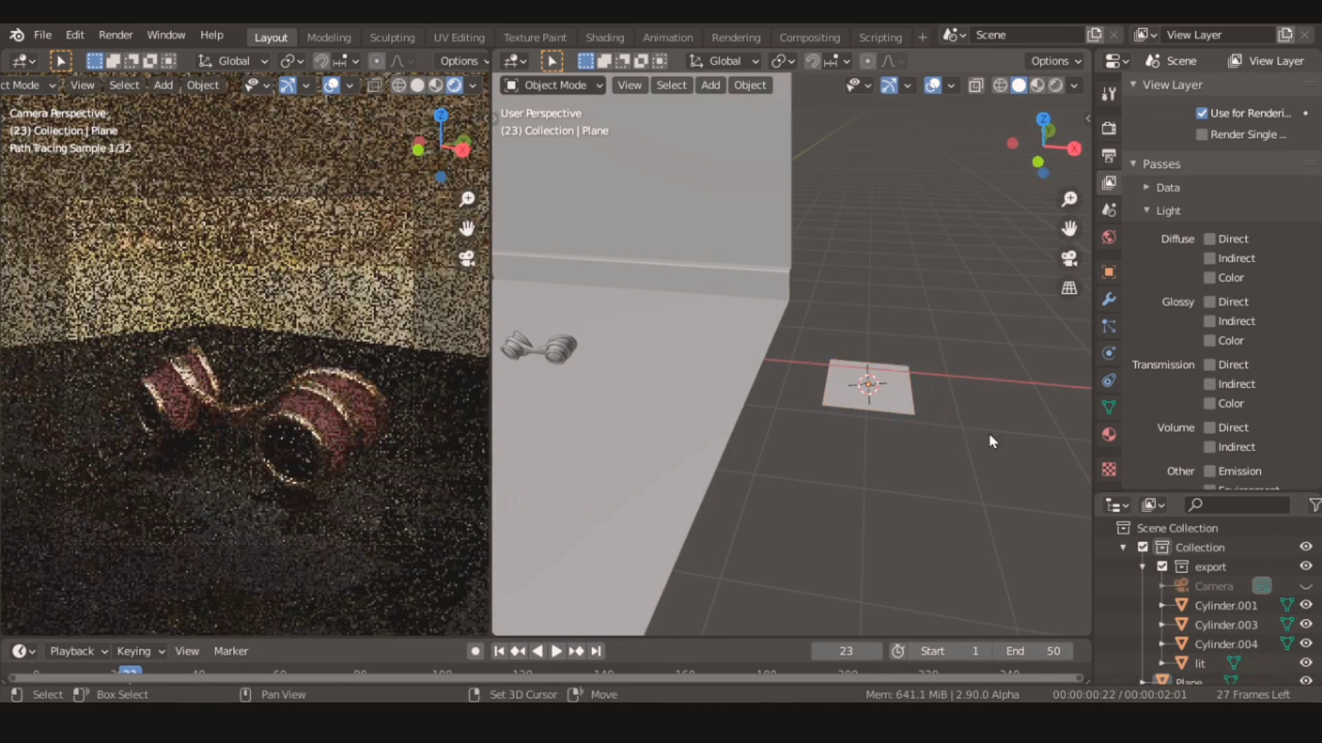
left_click(874, 378)
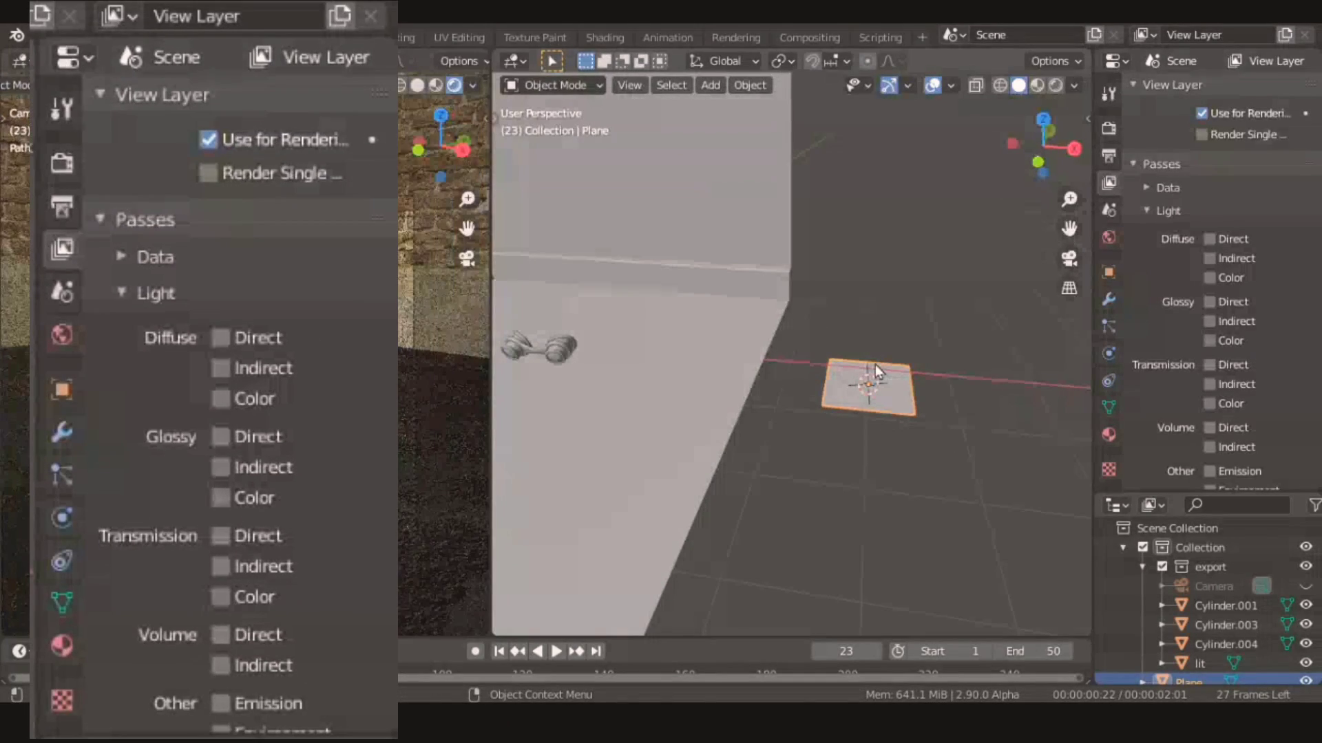
left_click(1112, 439)
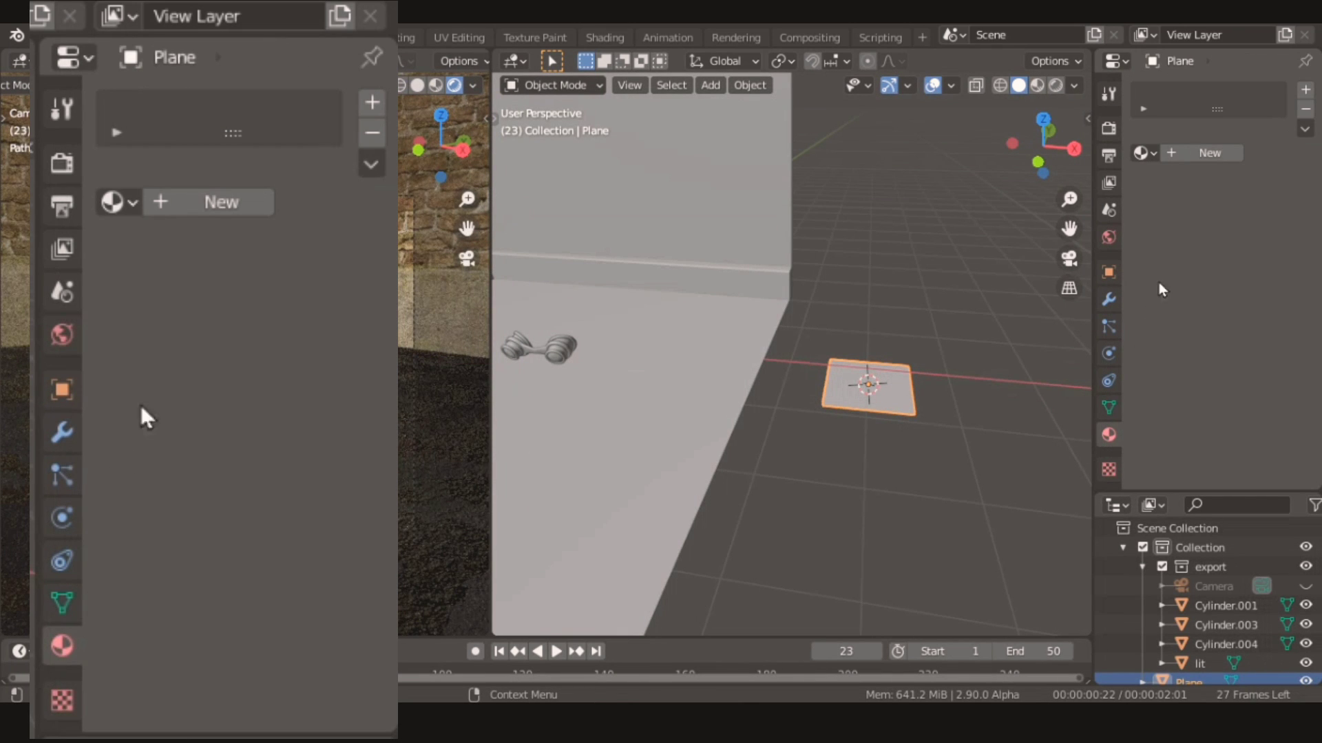
left_click(1198, 161)
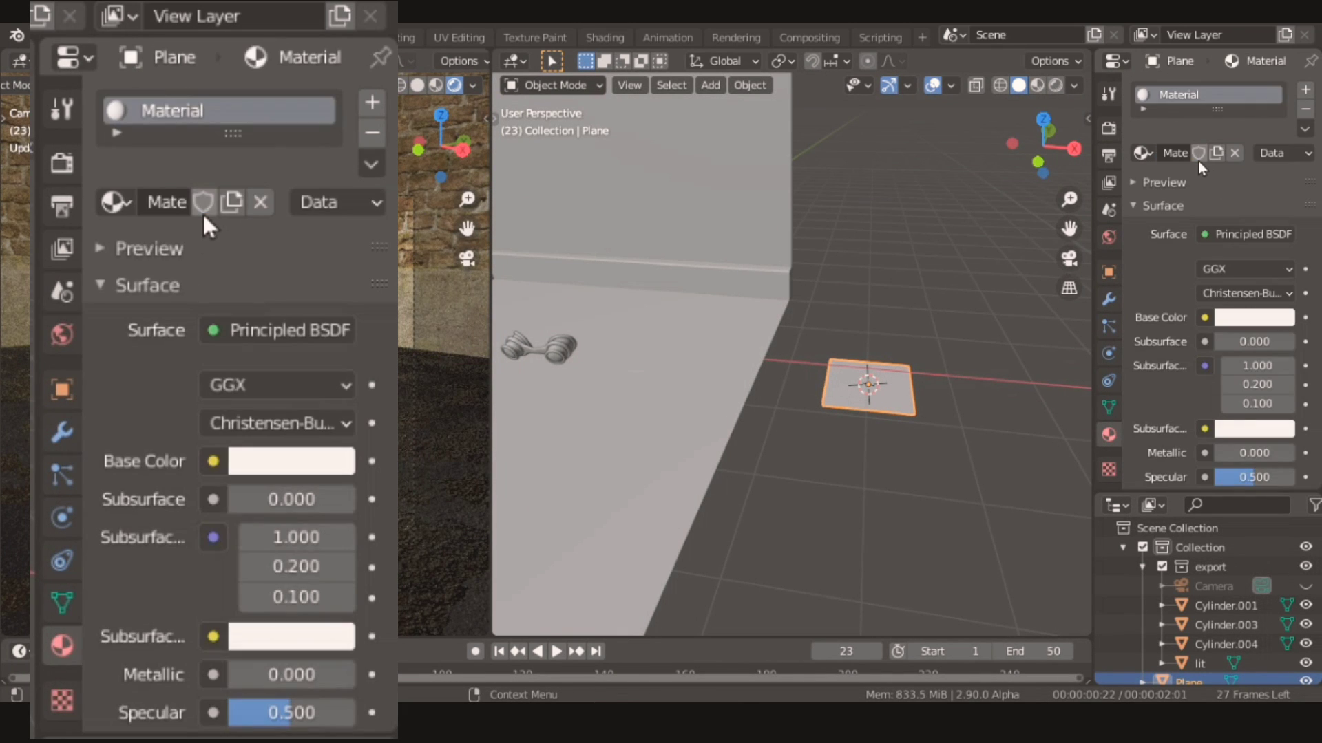
double_click(1184, 95)
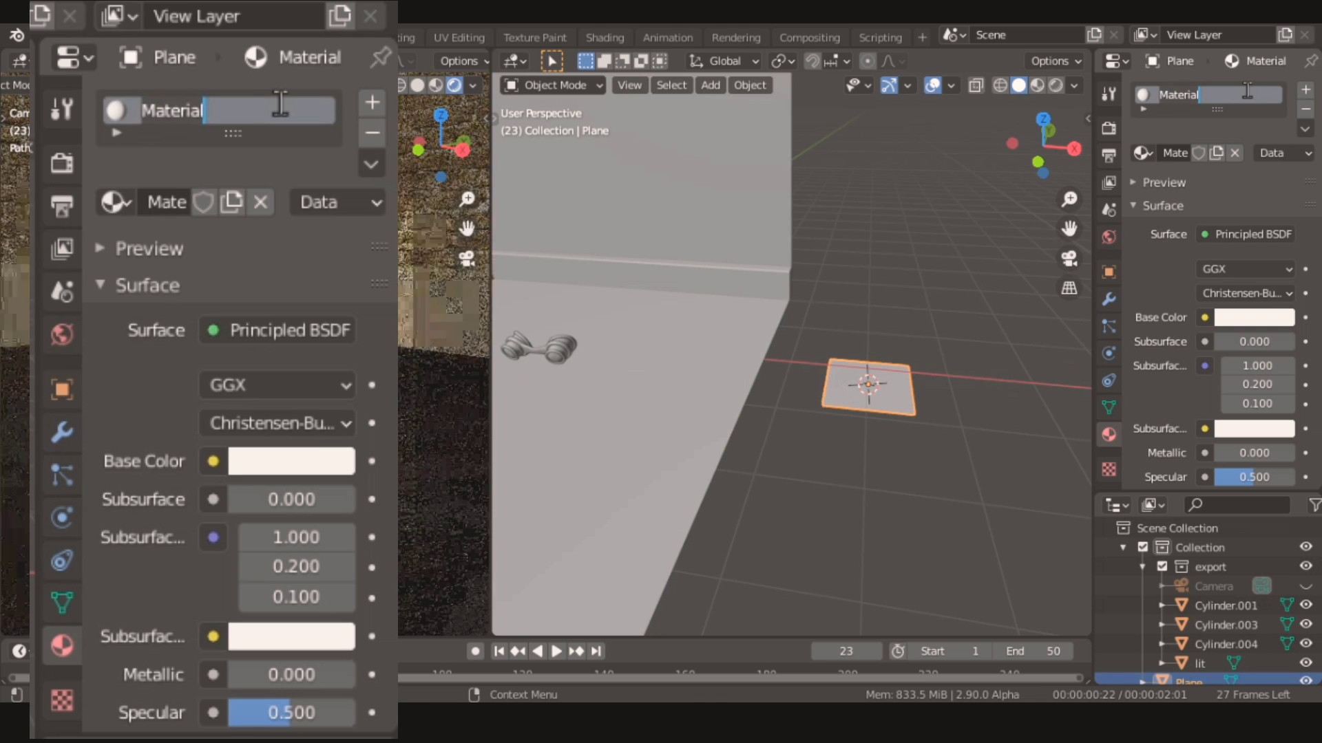
key("BackSpace")
type("clay")
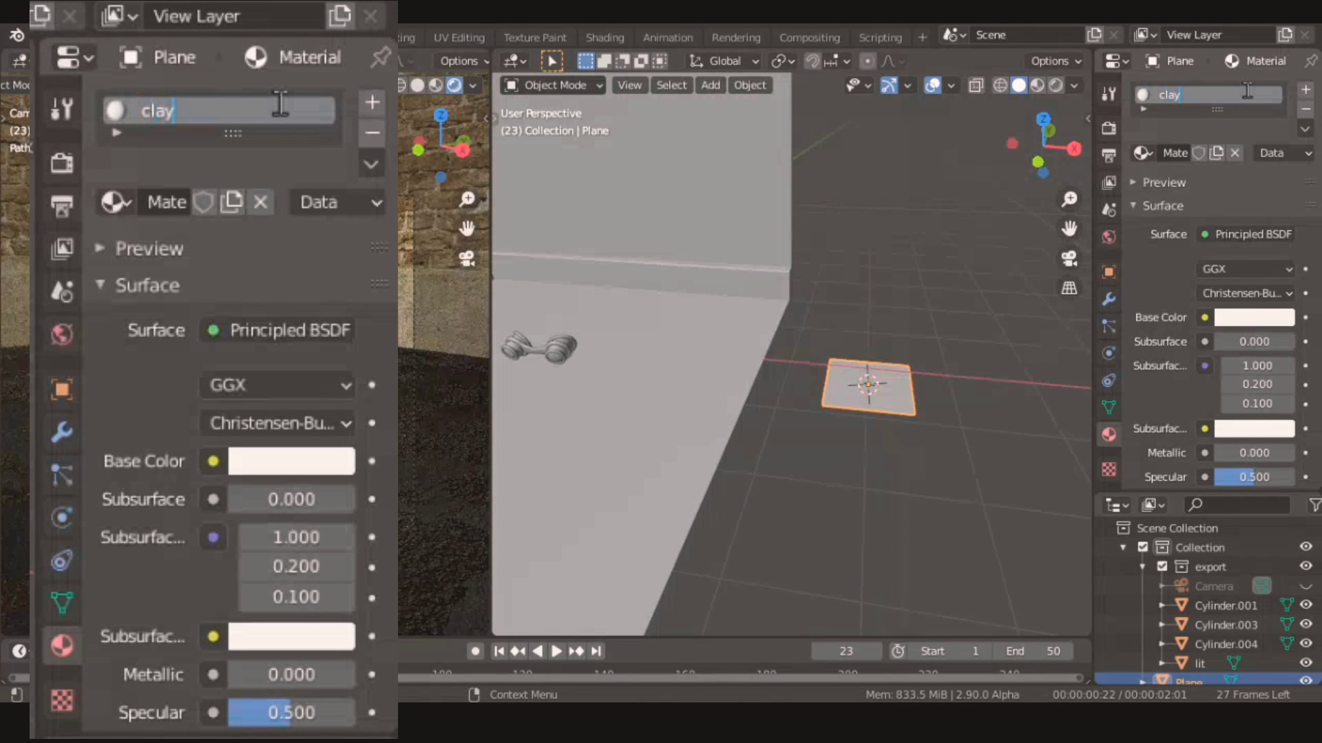
key("Return")
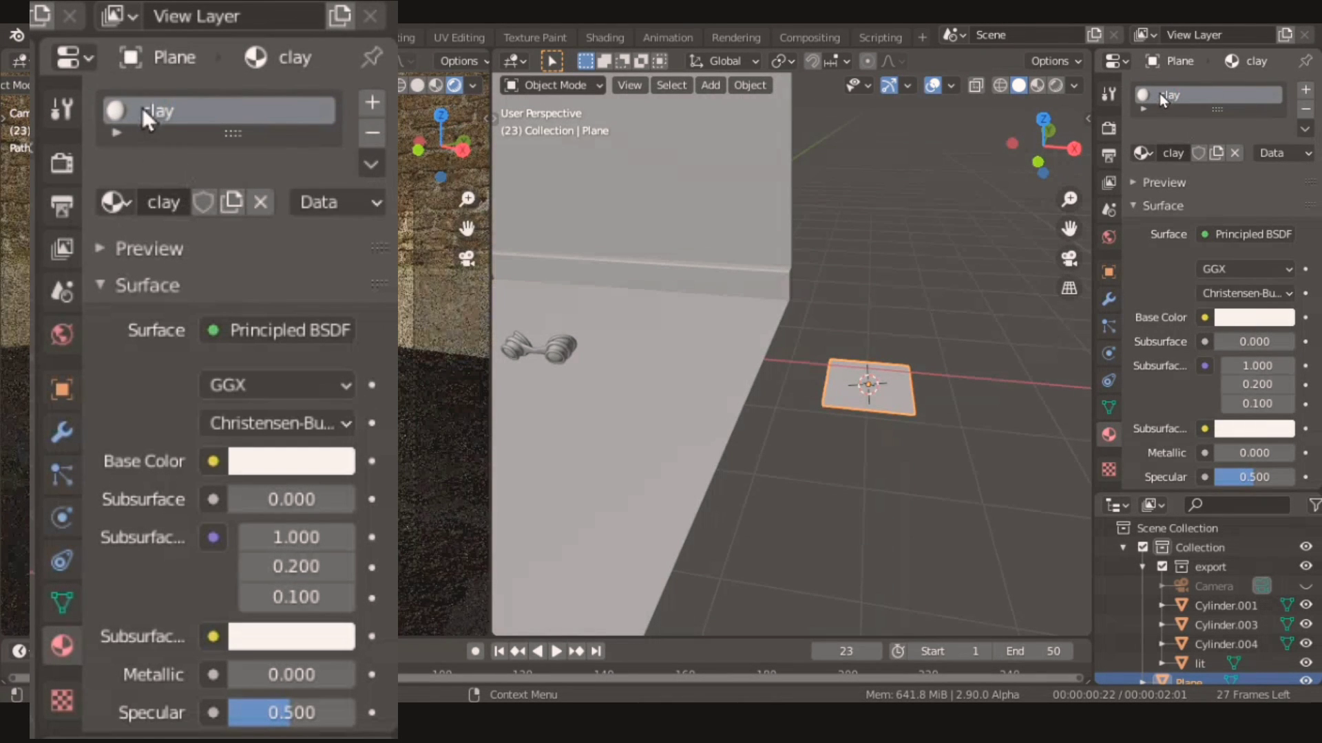
Set the view layer's Material Override to the clay material
left_click(837, 280)
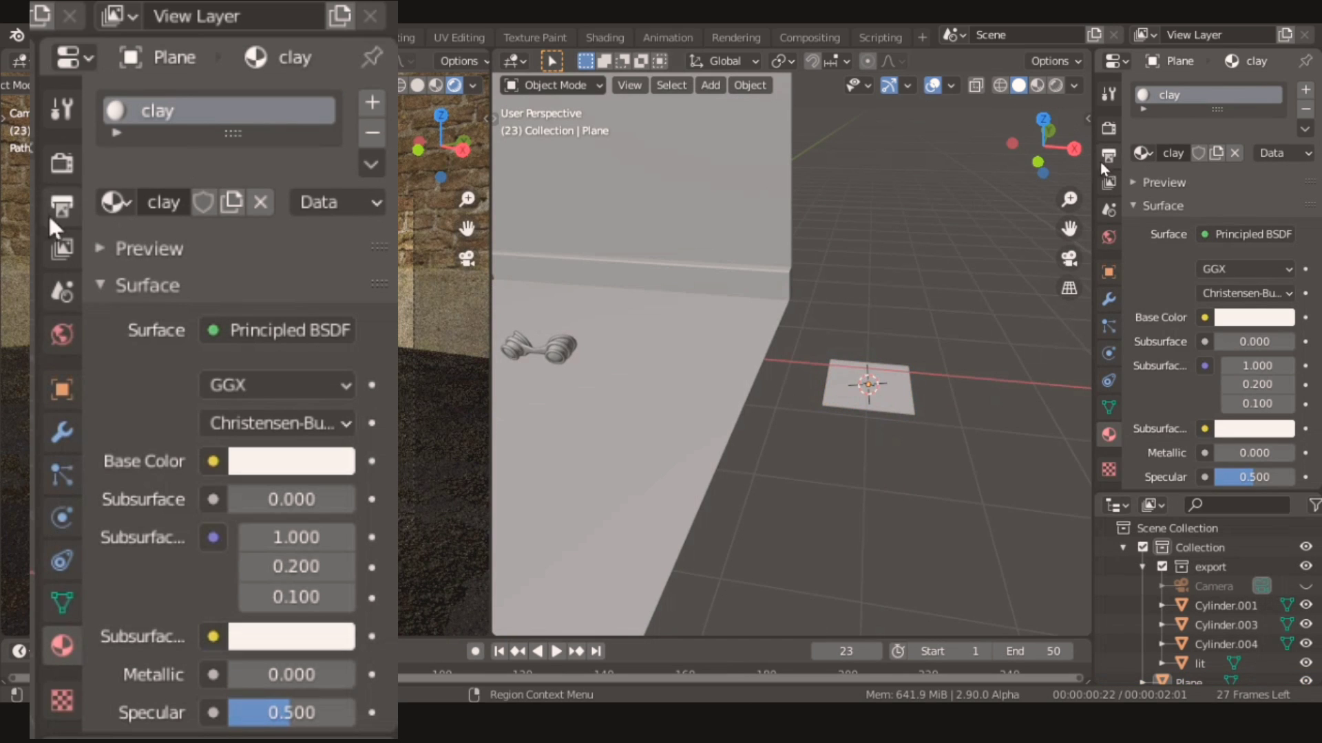
left_click(67, 255)
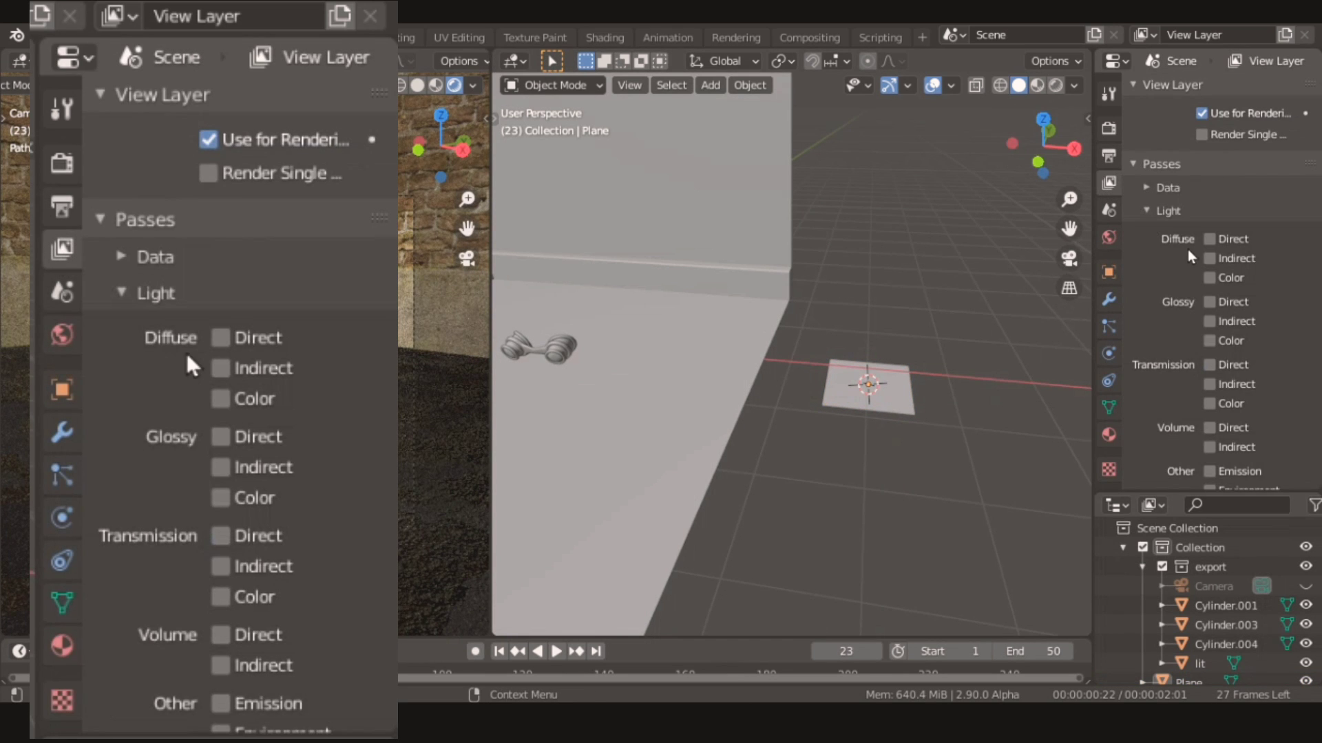
scroll(188, 354, "down", 3)
scroll(1189, 256, "down", 4)
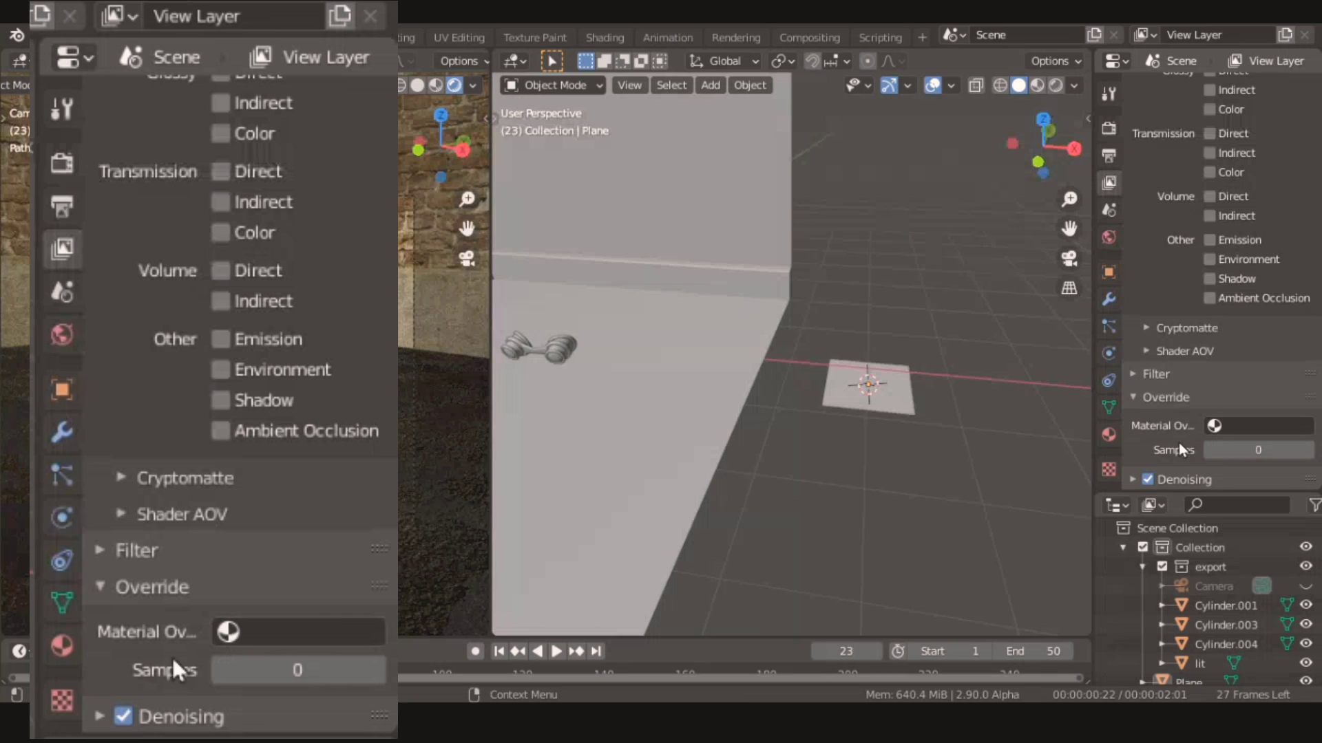
left_click(1209, 426)
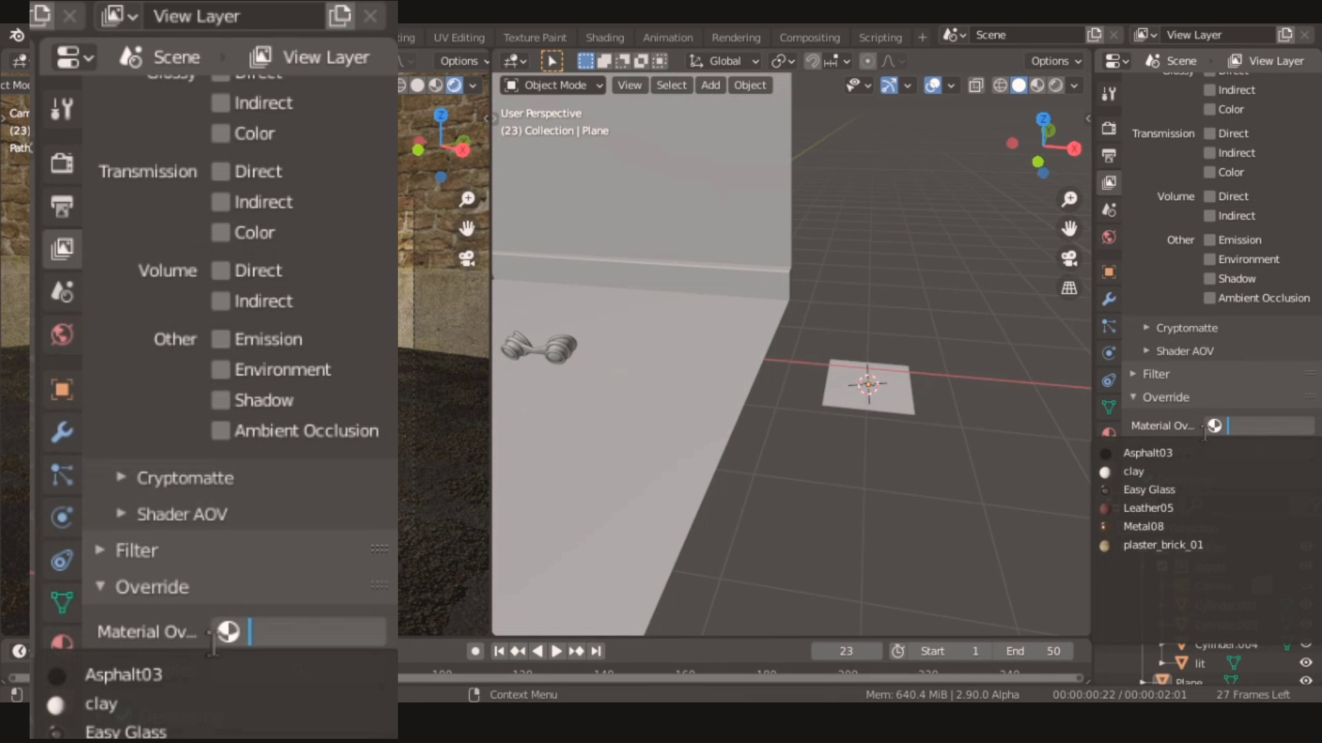
left_click(1144, 471)
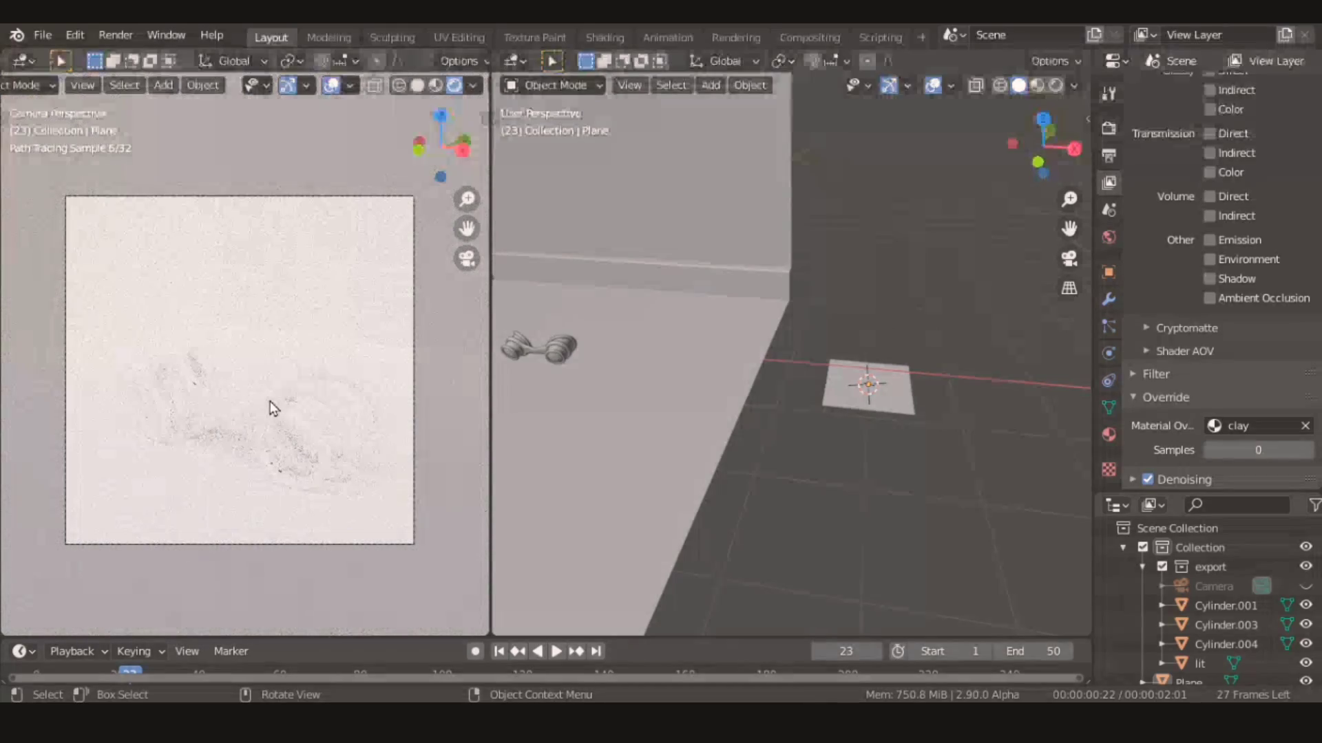
Select all objects, enter Edit Mode and deselect the geometry
key("a")
key("Tab")
key("Tab")
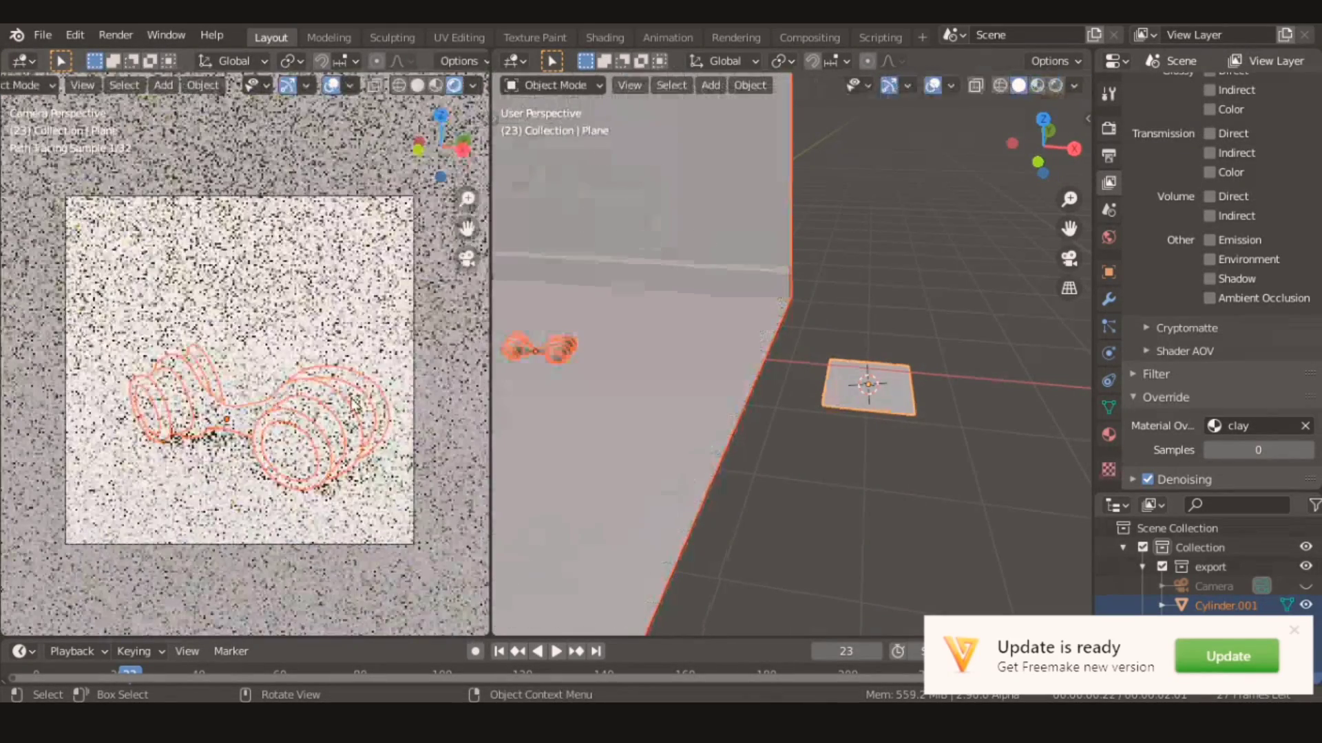
key("alt+a")
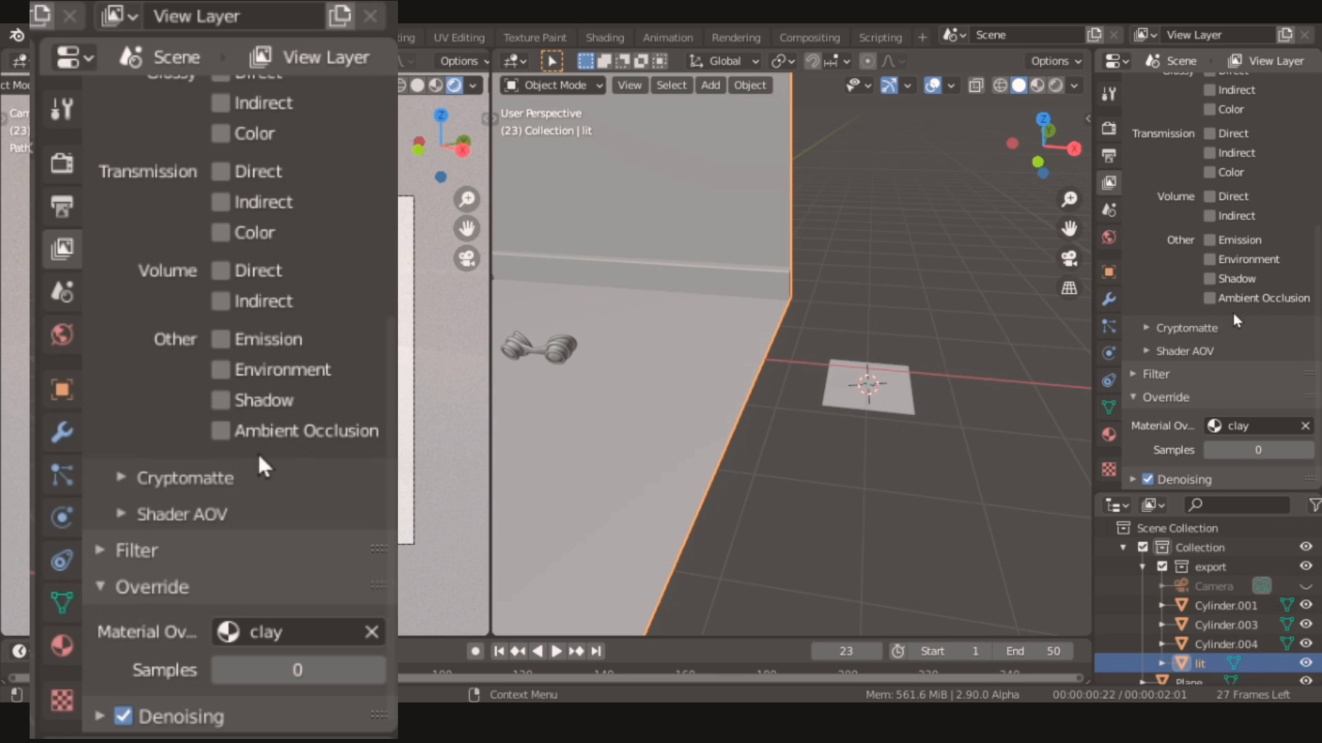
Enable the Ambient Occlusion render pass and show the Render settings with the room in view
left_click(1220, 300)
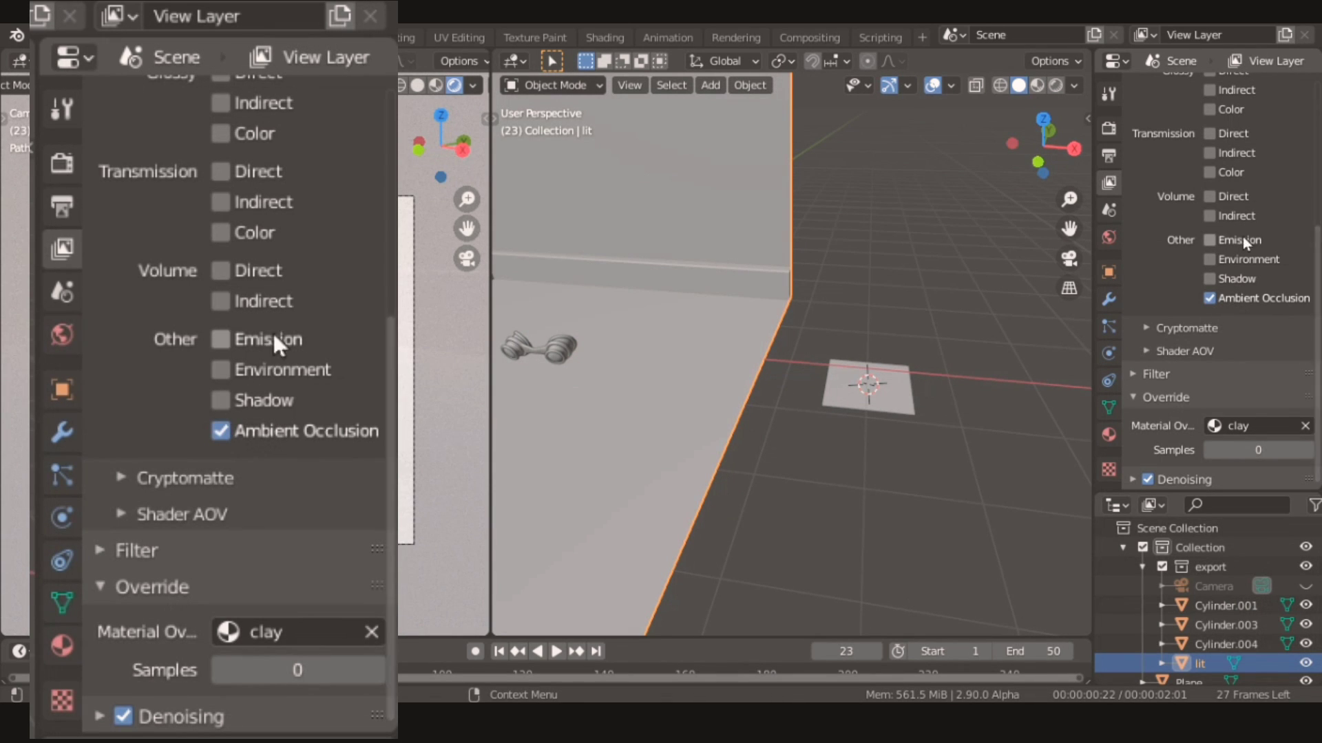
left_click(1109, 138)
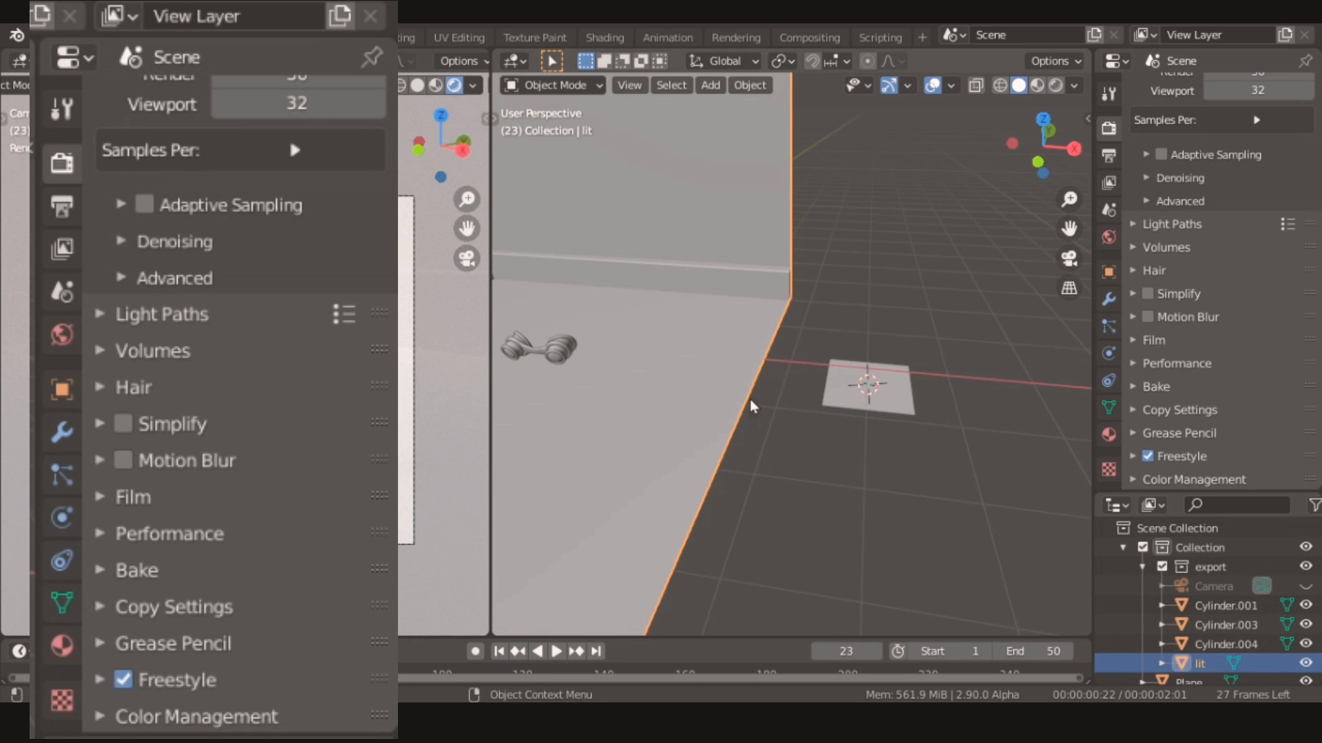
scroll(674, 385, "down", 5)
mouse_move(674, 385)
middle_mouse_down()
mouse_move(821, 448)
mouse_move(771, 393)
mouse_move(857, 333)
mouse_move(818, 338)
middle_mouse_up()
Mark every edge of all meshes as a Freestyle edge, then return to Object Mode
key("a")
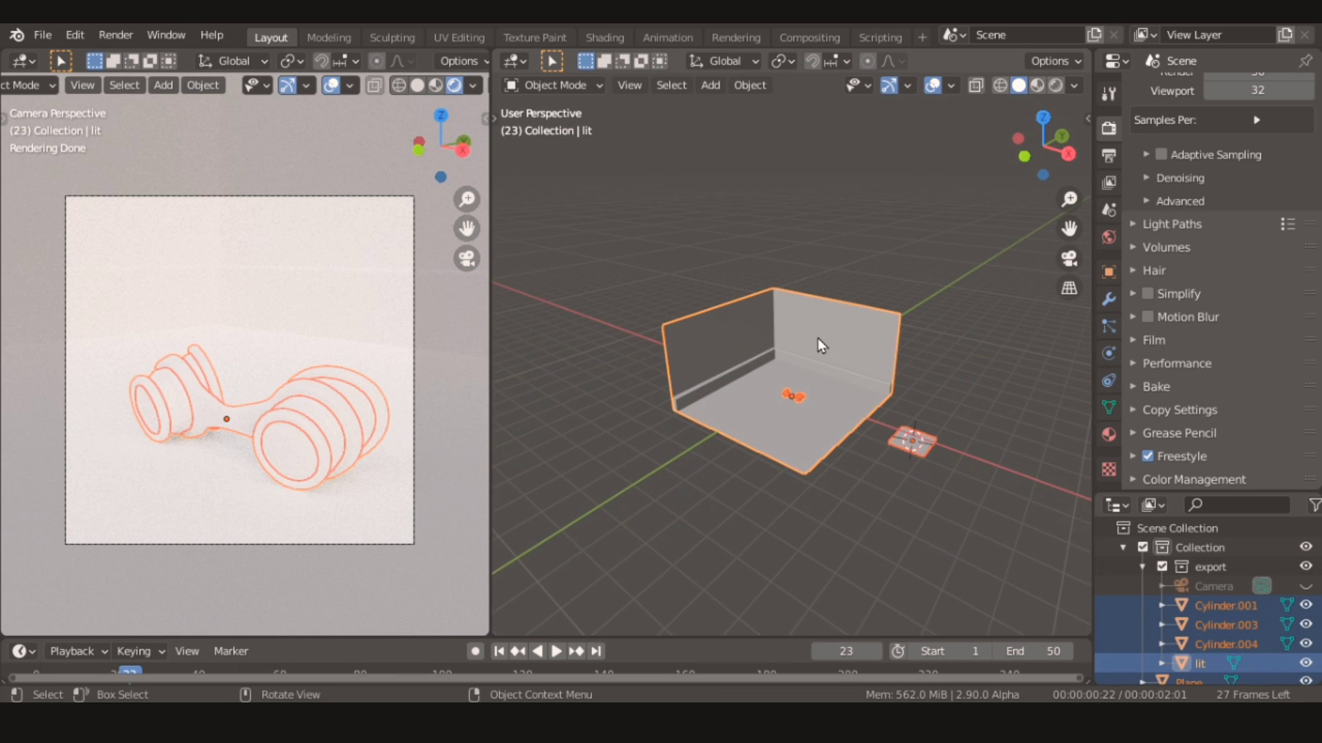
key("Tab")
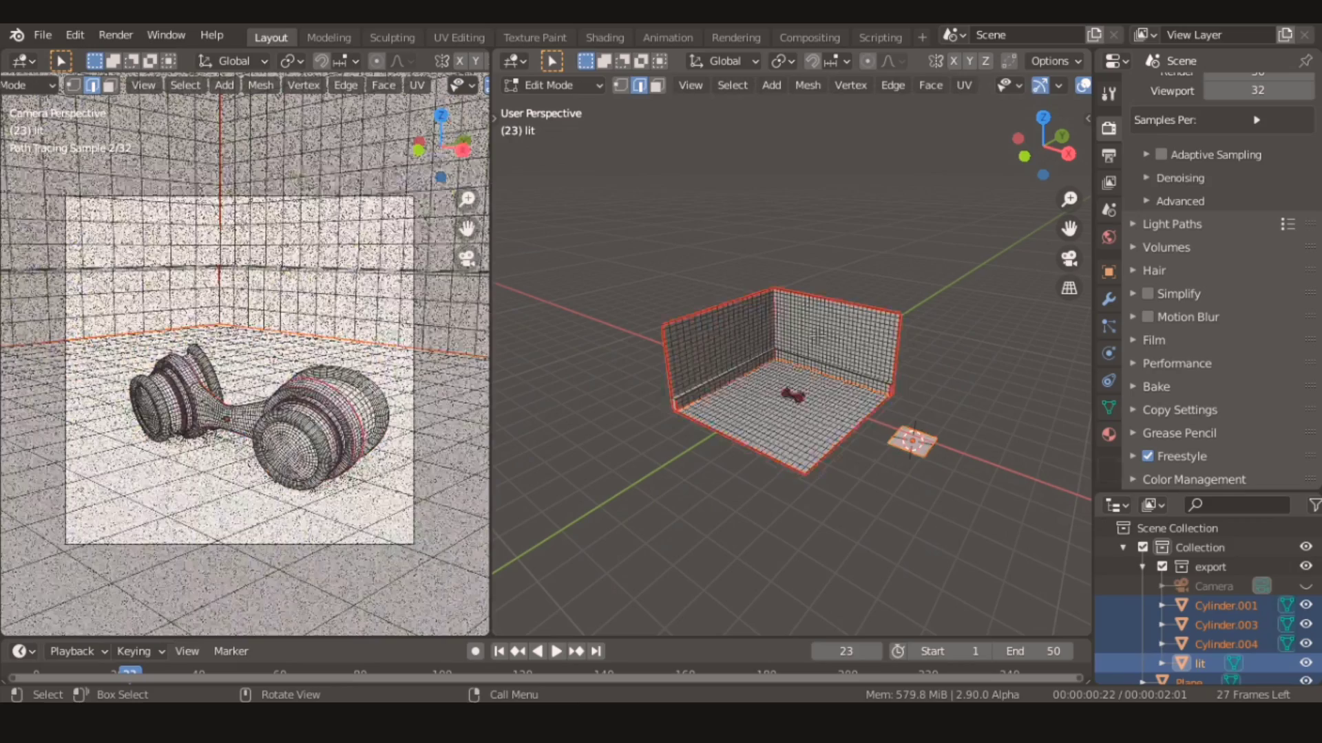
left_click(638, 86)
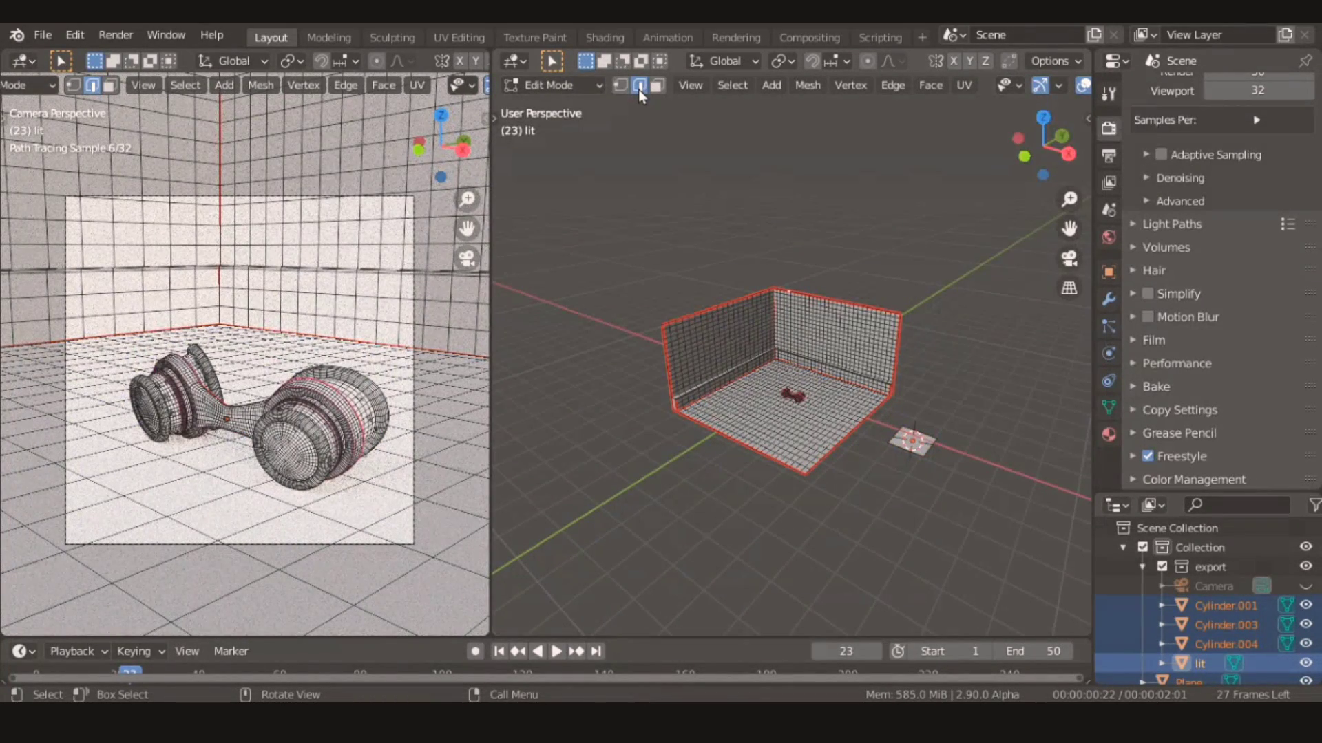
scroll(791, 403, "up", 3)
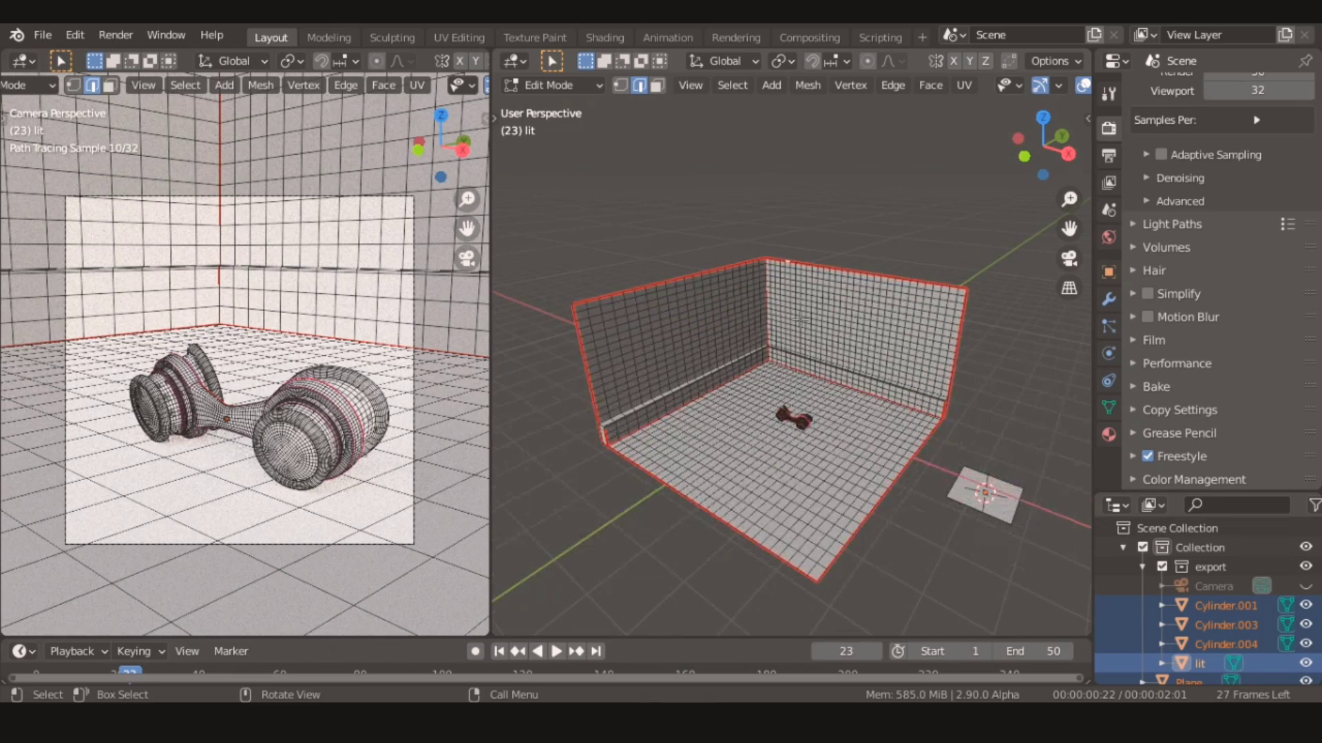
key("a")
right_click(801, 320)
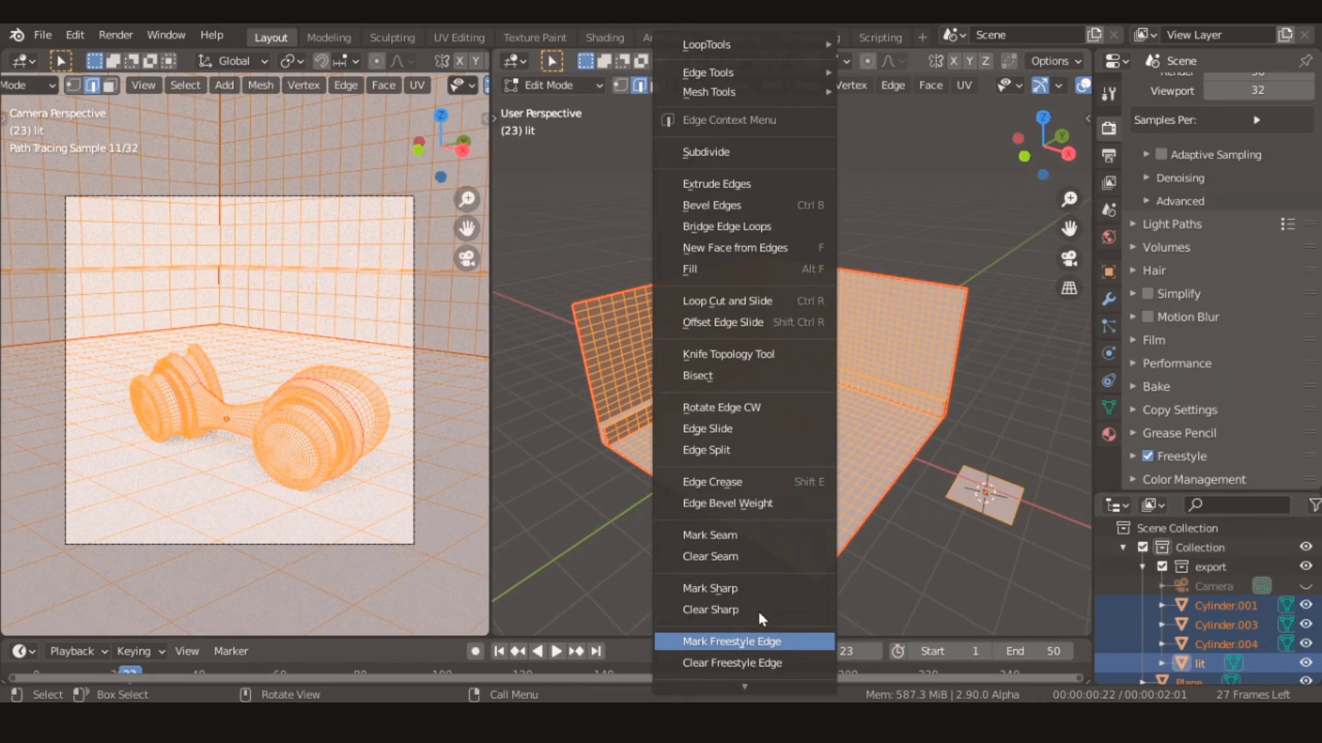
left_click(759, 641)
scroll(792, 362, "up", 1)
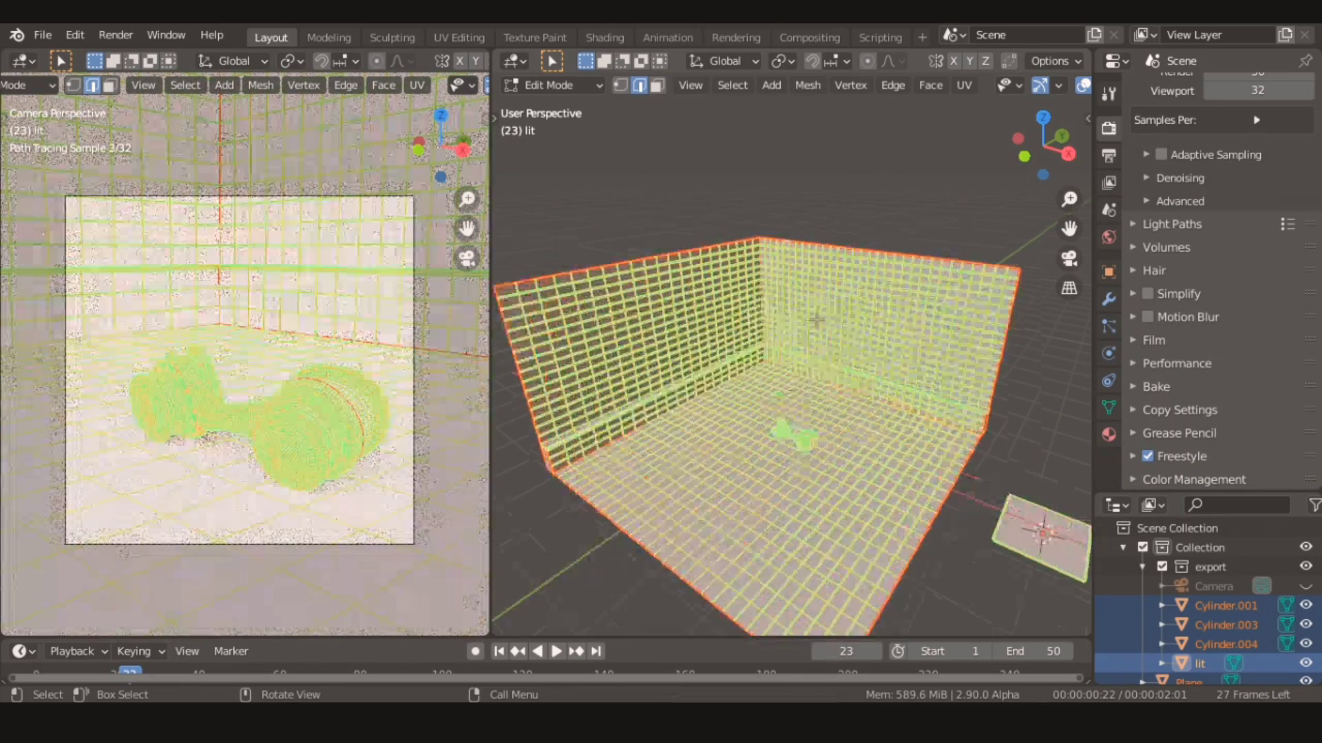
middle_click_drag(816, 321, 802, 220)
key("Tab")
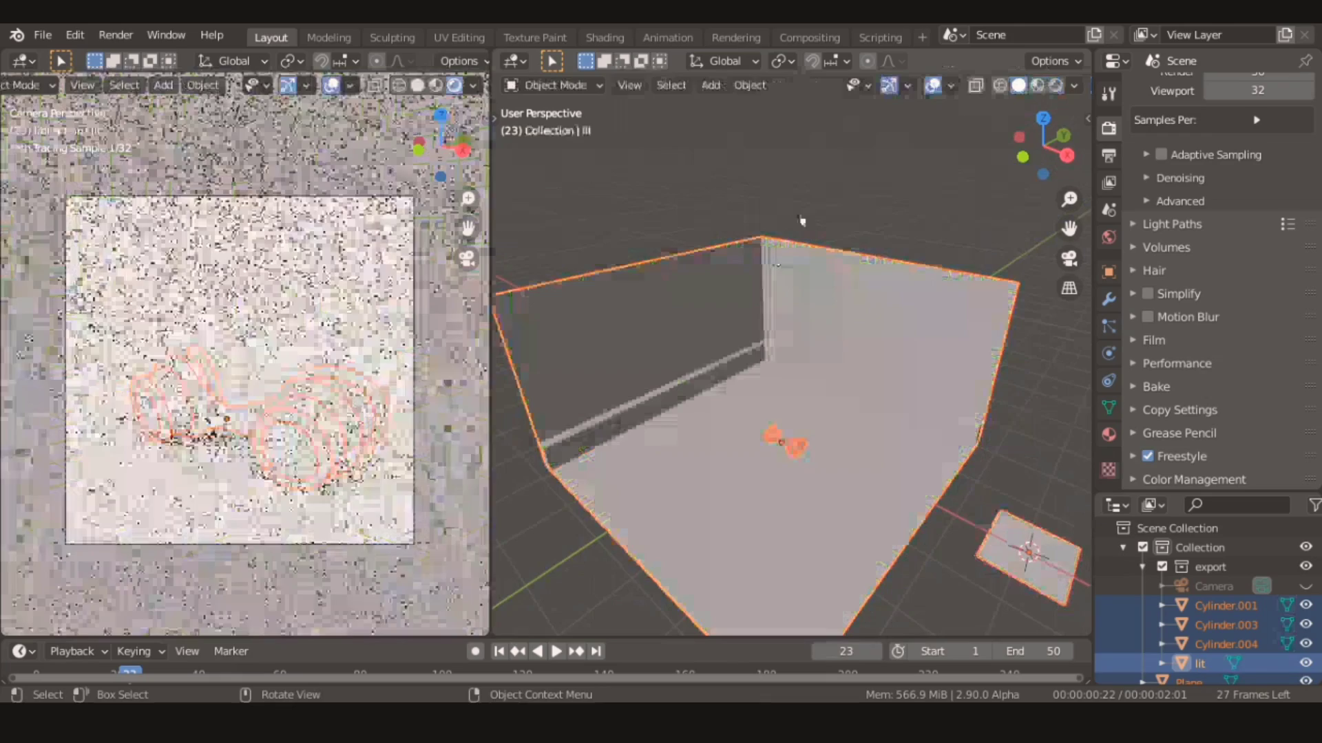
Limit the Freestyle line set to Edge Mark only, without Silhouette, Crease or Border, and use Square caps
left_click(858, 228)
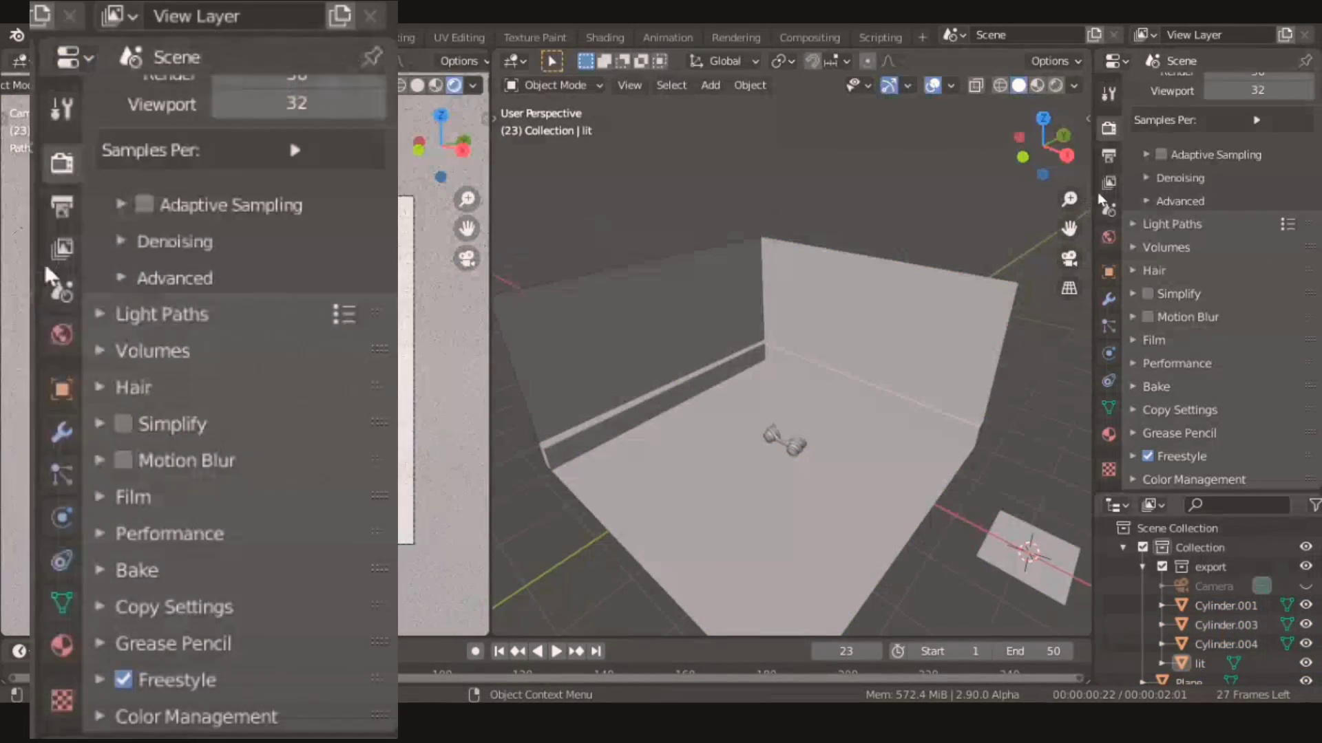
left_click(1110, 184)
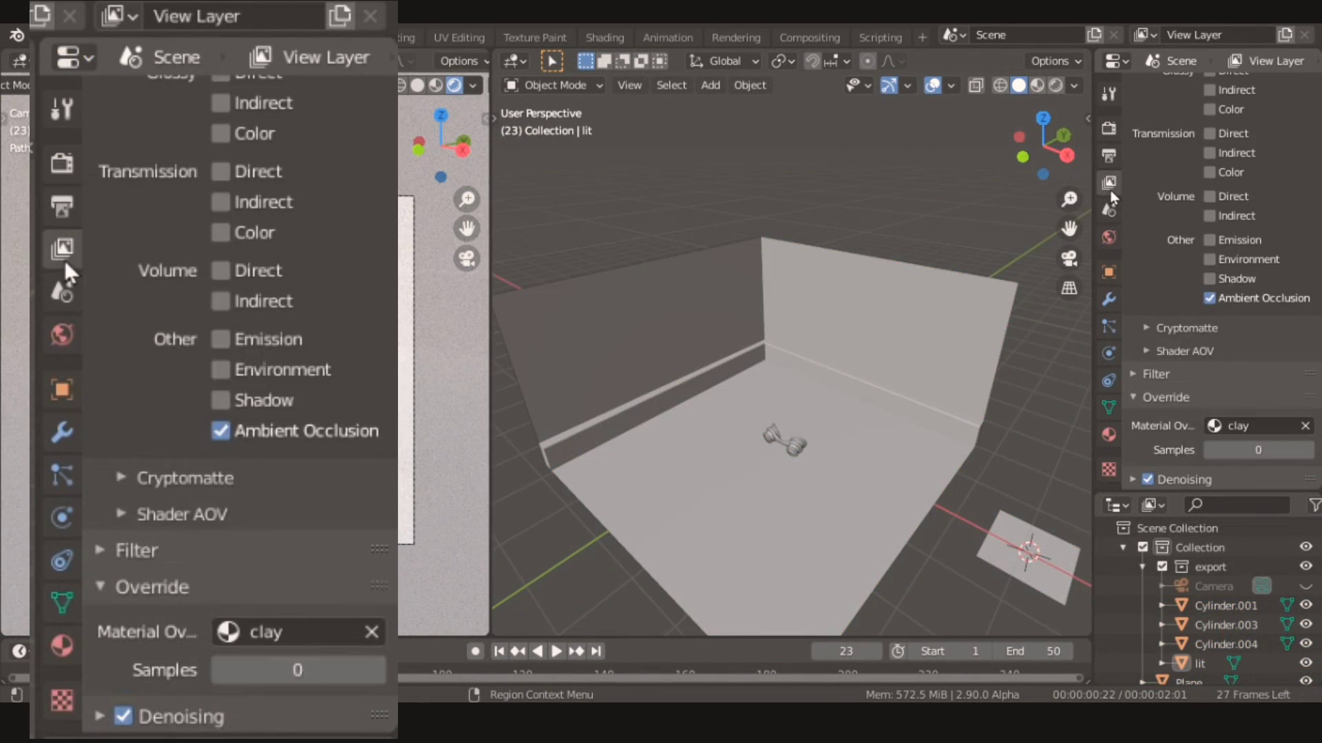
scroll(1218, 284, "down", 5)
scroll(1234, 326, "down", 3)
scroll(1234, 326, "down", 3)
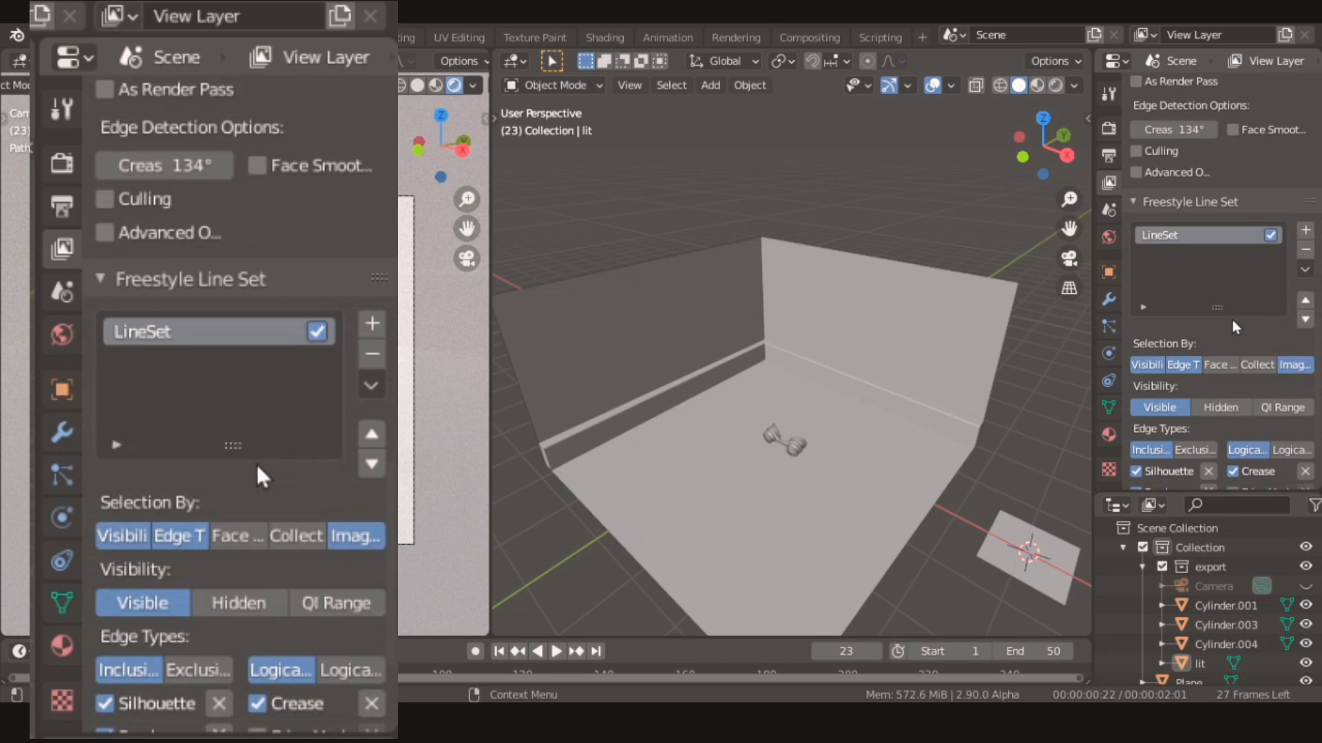
scroll(1234, 326, "down", 1)
scroll(1229, 387, "down", 3)
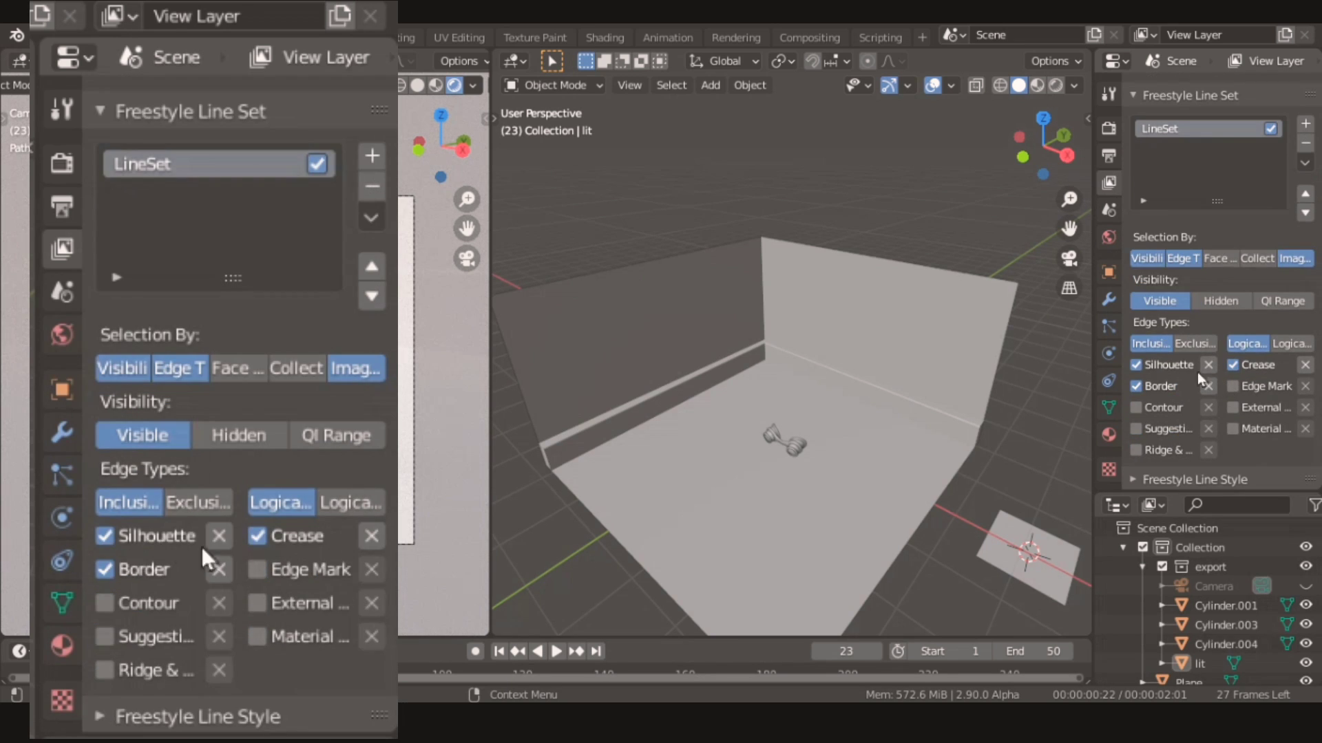
left_click(1136, 366)
left_click(1231, 365)
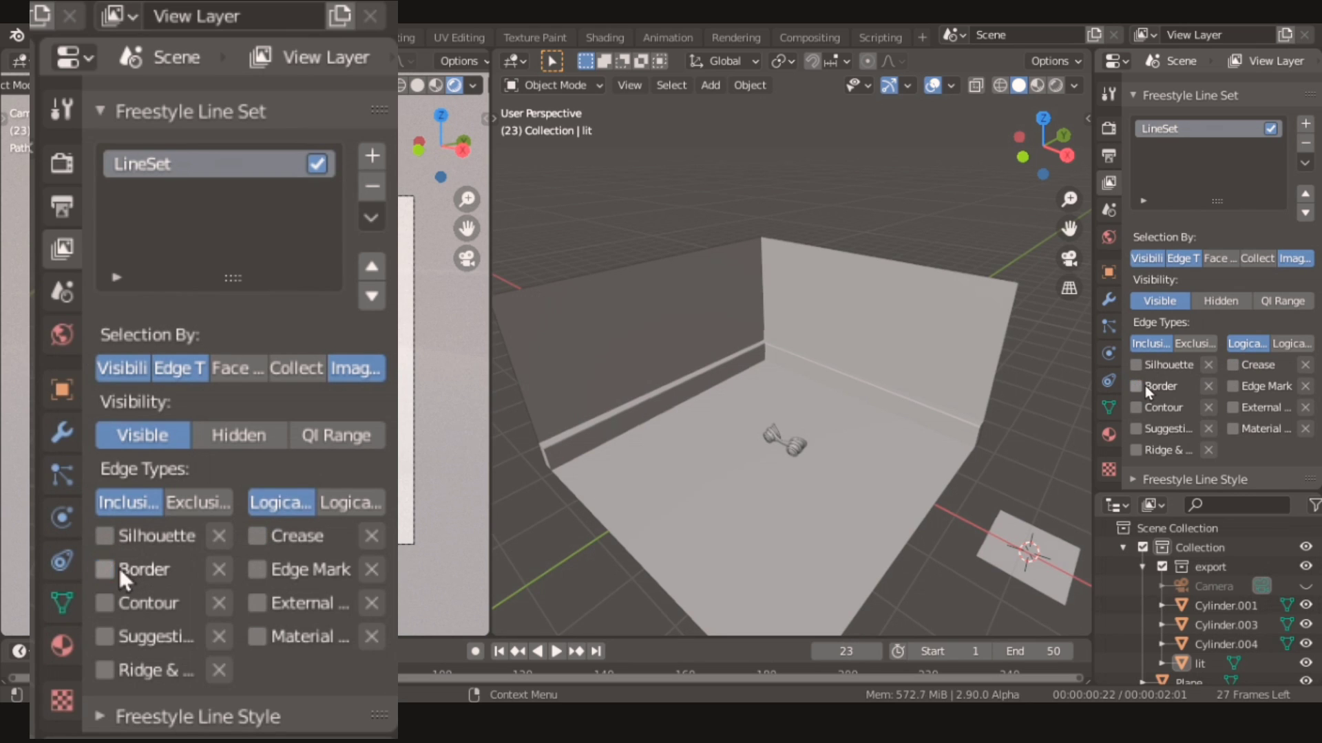
left_click(1137, 385)
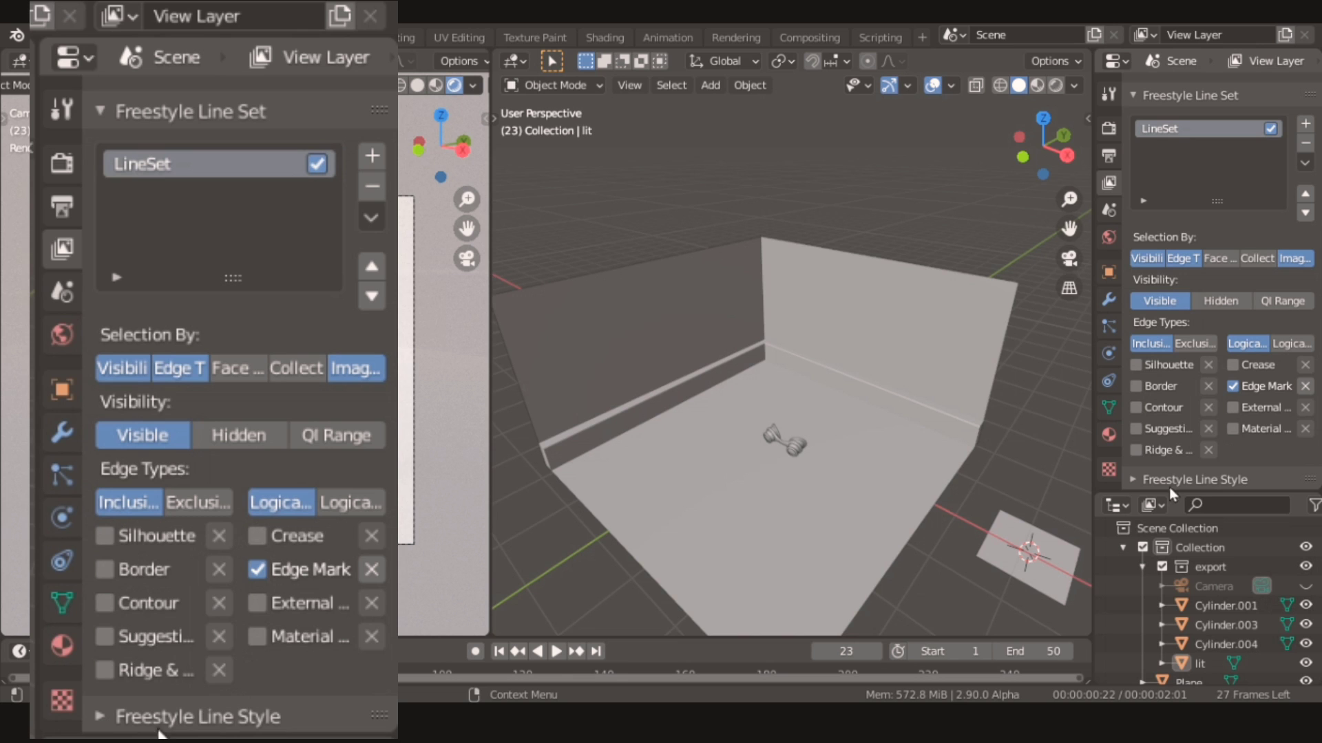
left_click(1220, 484)
scroll(1217, 465, "down", 5)
scroll(1144, 346, "down", 3)
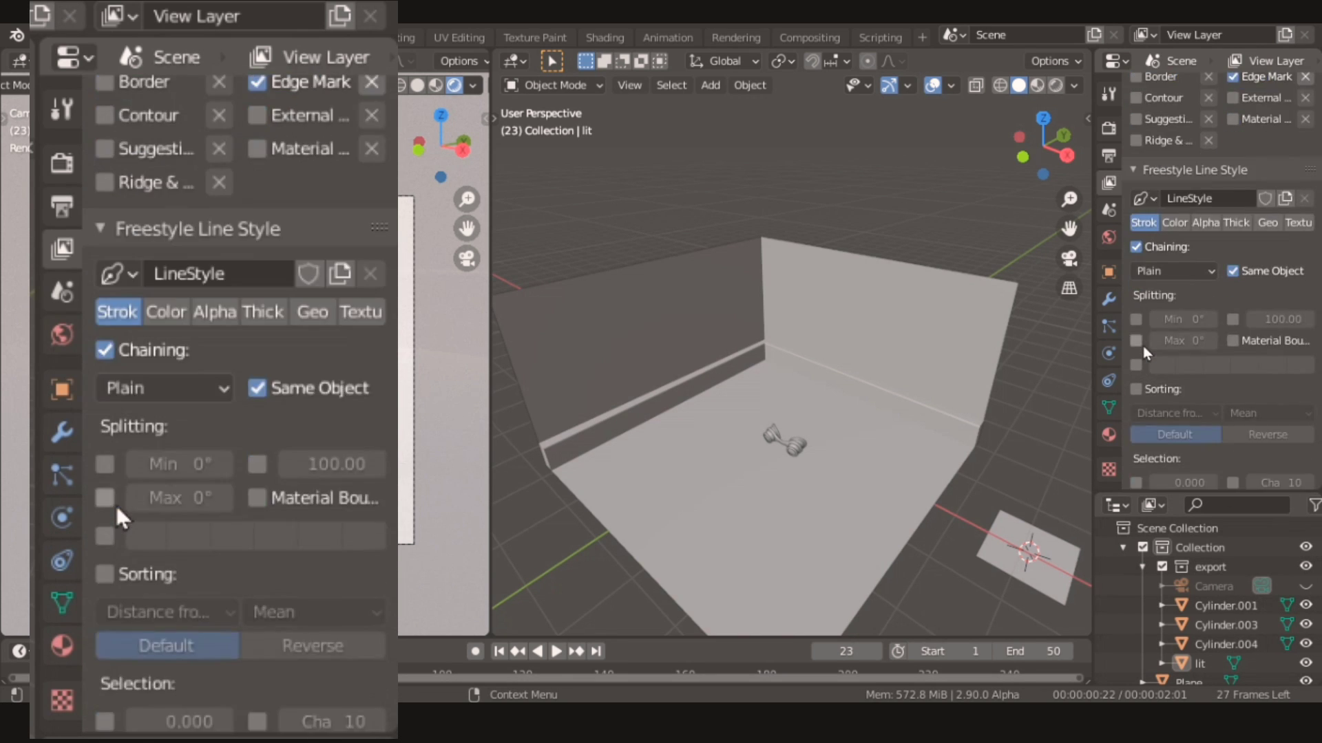
scroll(1143, 346, "down", 3)
left_click(1300, 424)
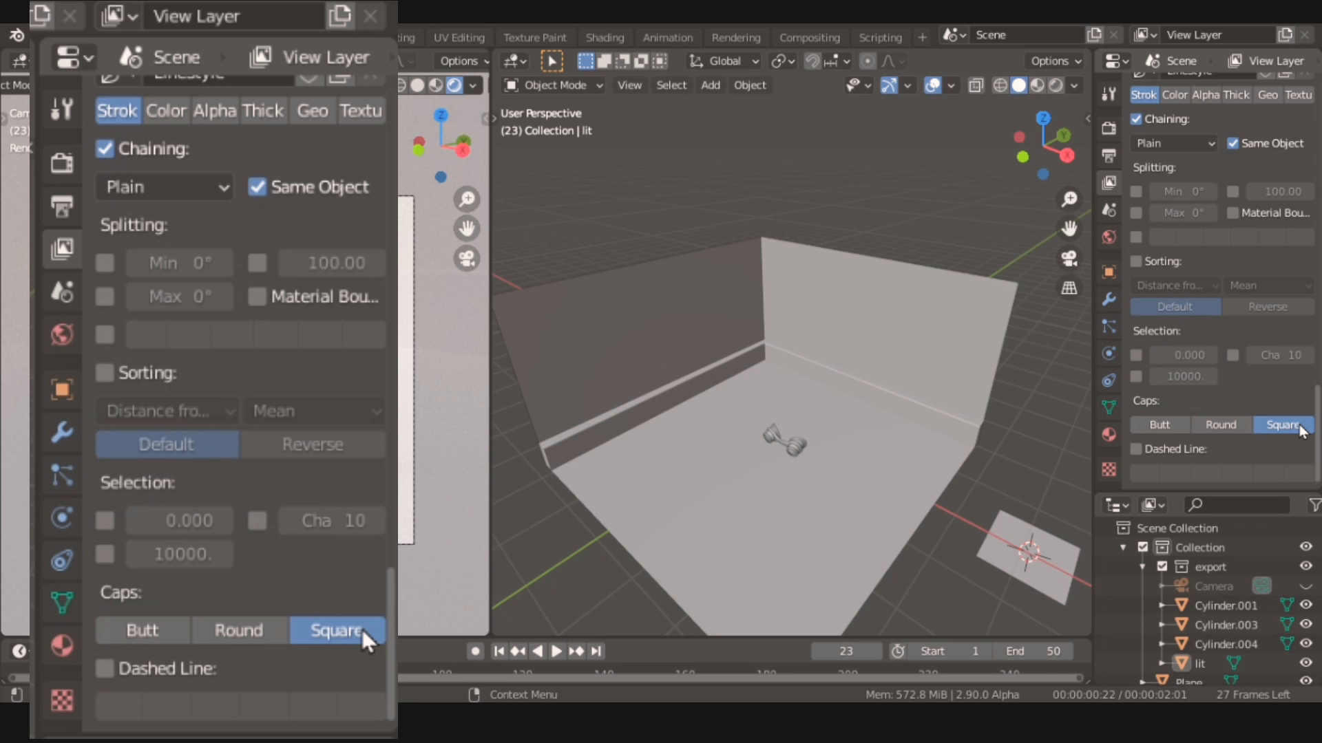
scroll(313, 577, "up", 4)
Set the Freestyle line style's Base Color to a bright blue
left_click(1175, 212)
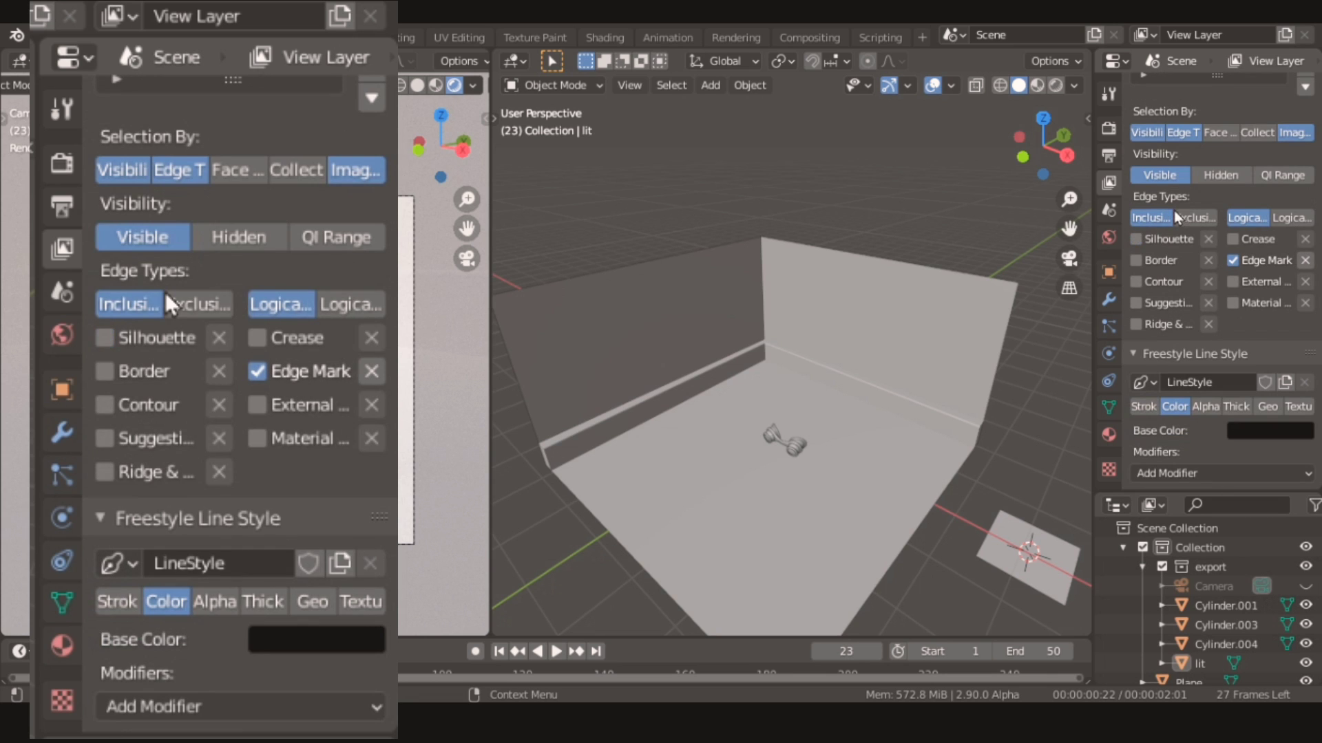
left_click(267, 642)
left_click_drag(358, 444, 358, 236)
mouse_move(236, 331)
left_mouse_down()
mouse_move(183, 360)
mouse_move(275, 242)
mouse_move(196, 375)
mouse_move(187, 435)
mouse_move(213, 457)
left_mouse_up()
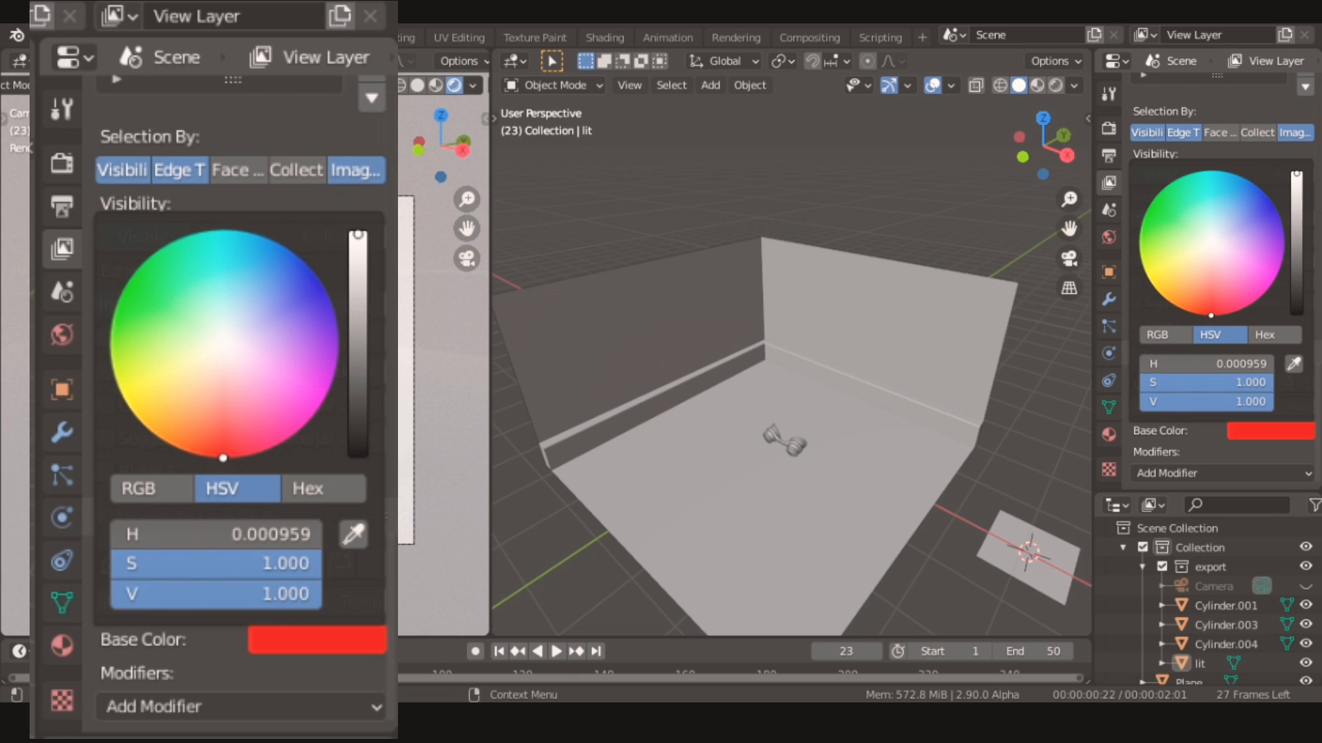
left_click_drag(211, 483, 298, 258)
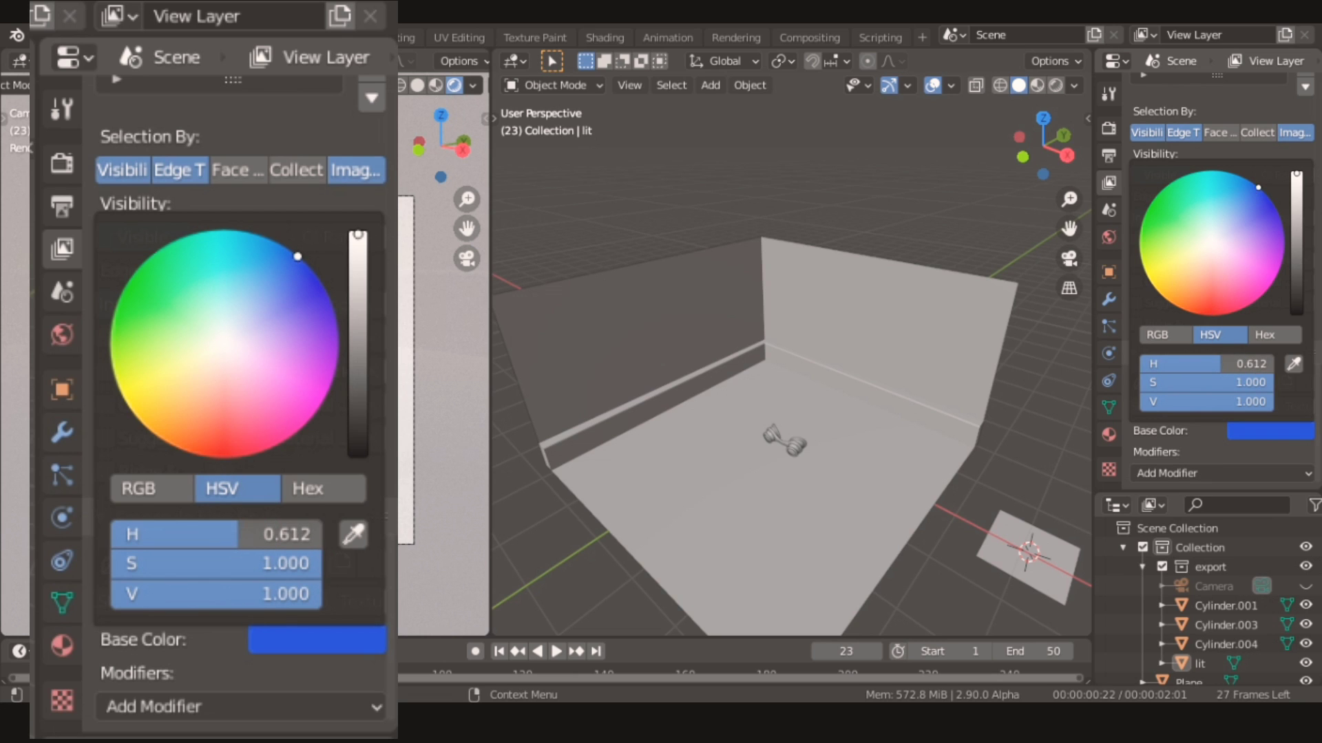
left_click(298, 636)
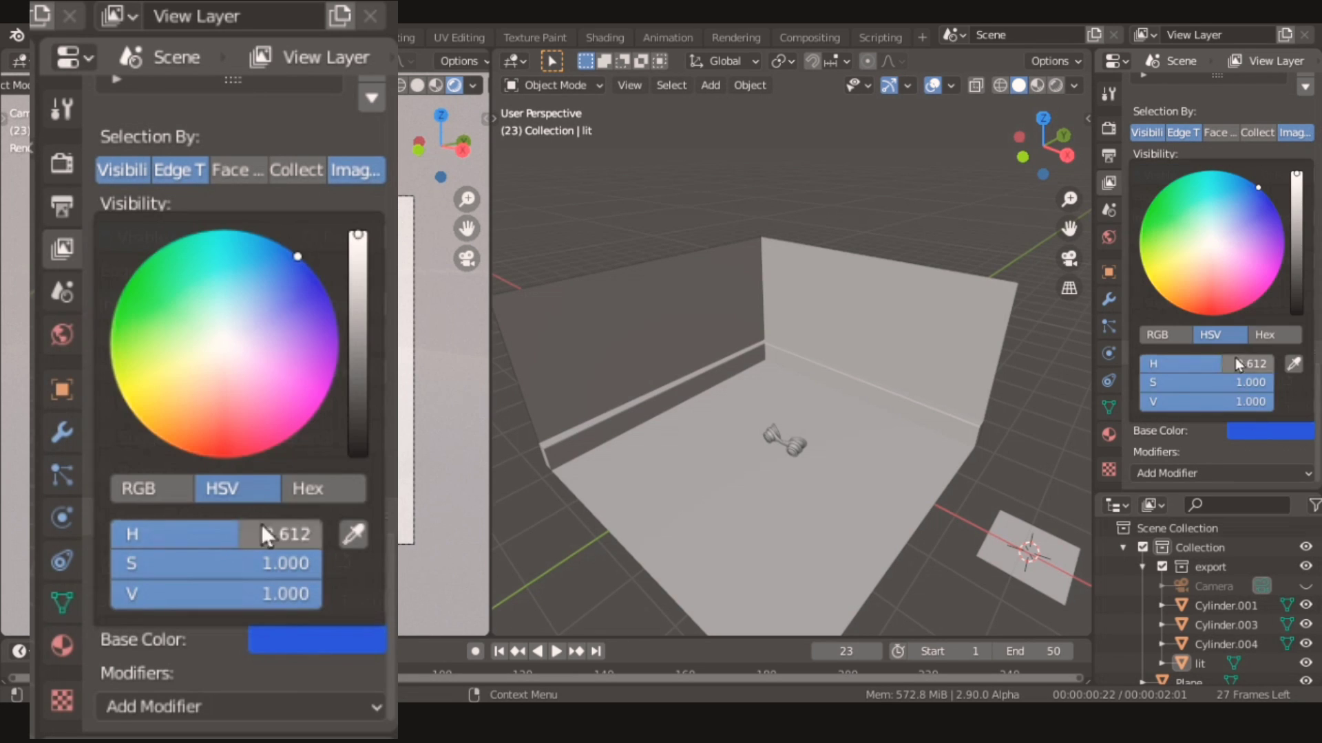
Set the line style's Base Thickness to 1.3
left_click(250, 601)
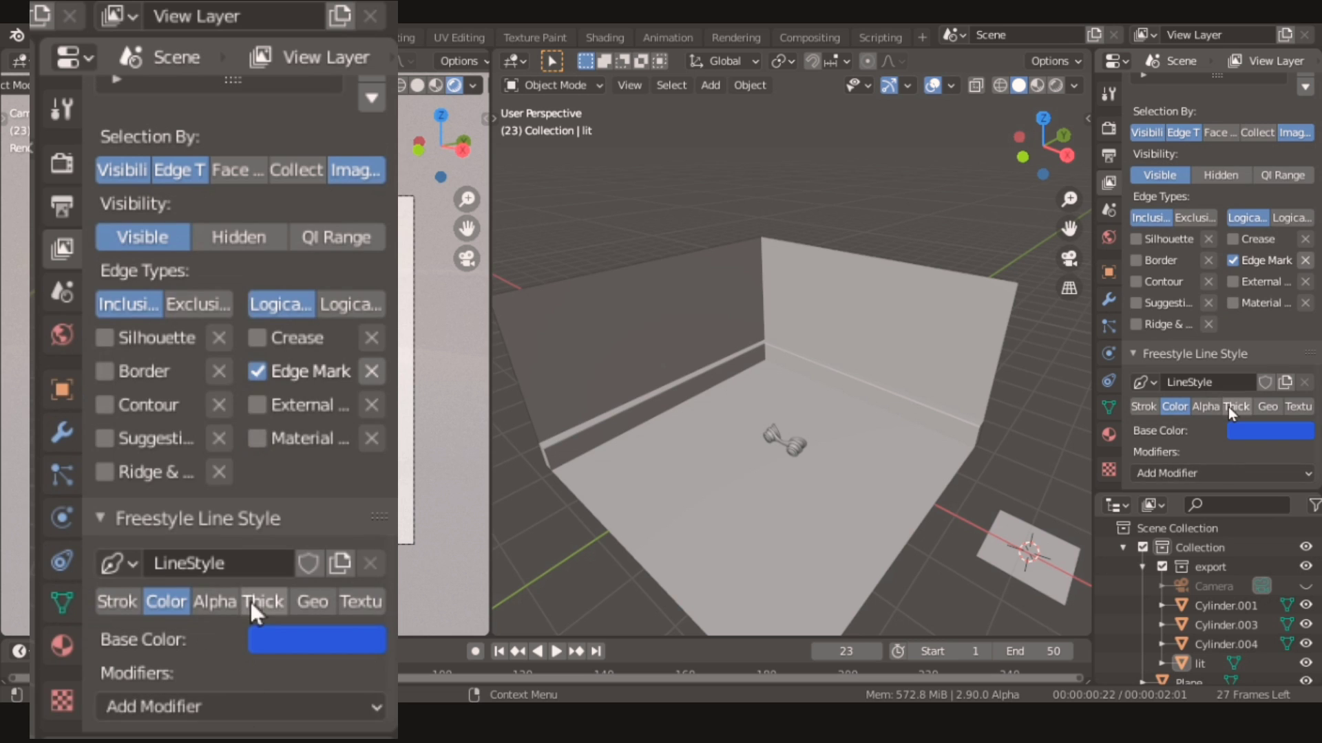
left_click(310, 638)
type("1.3")
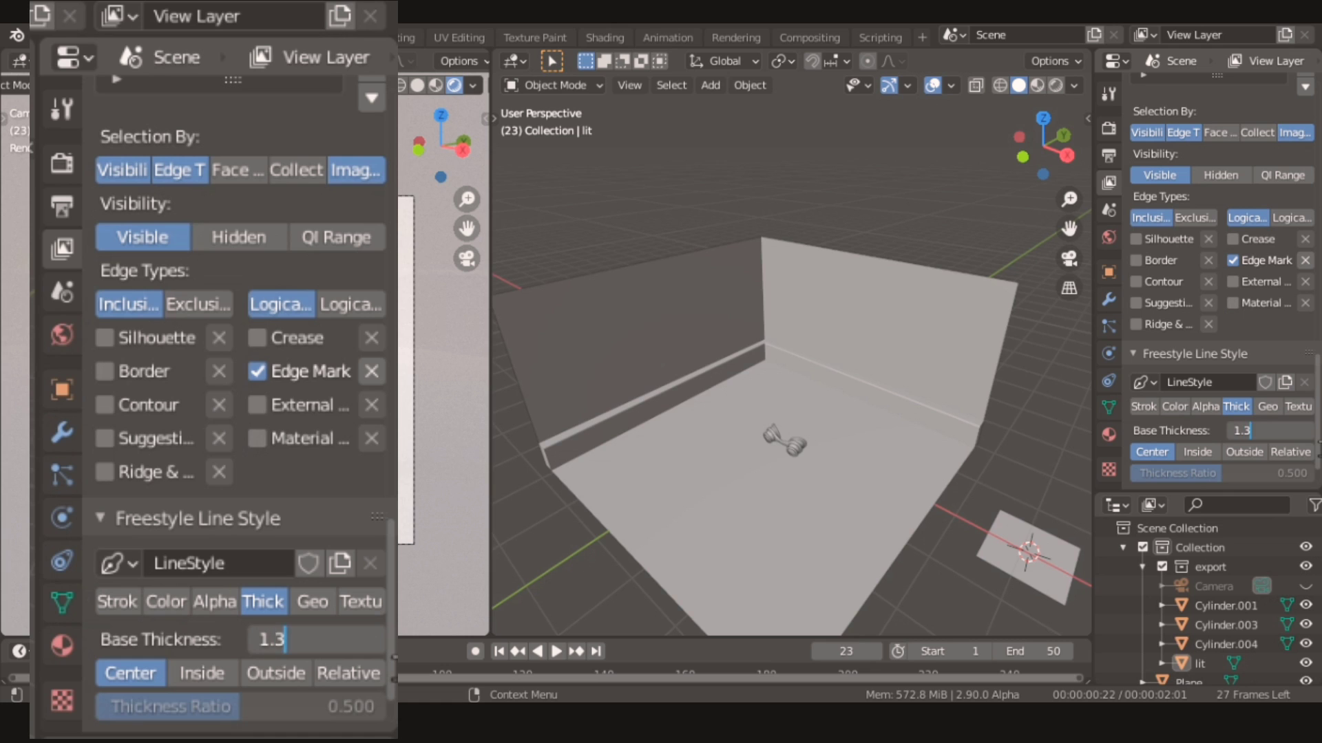
type("Thic 1.300")
key("Return")
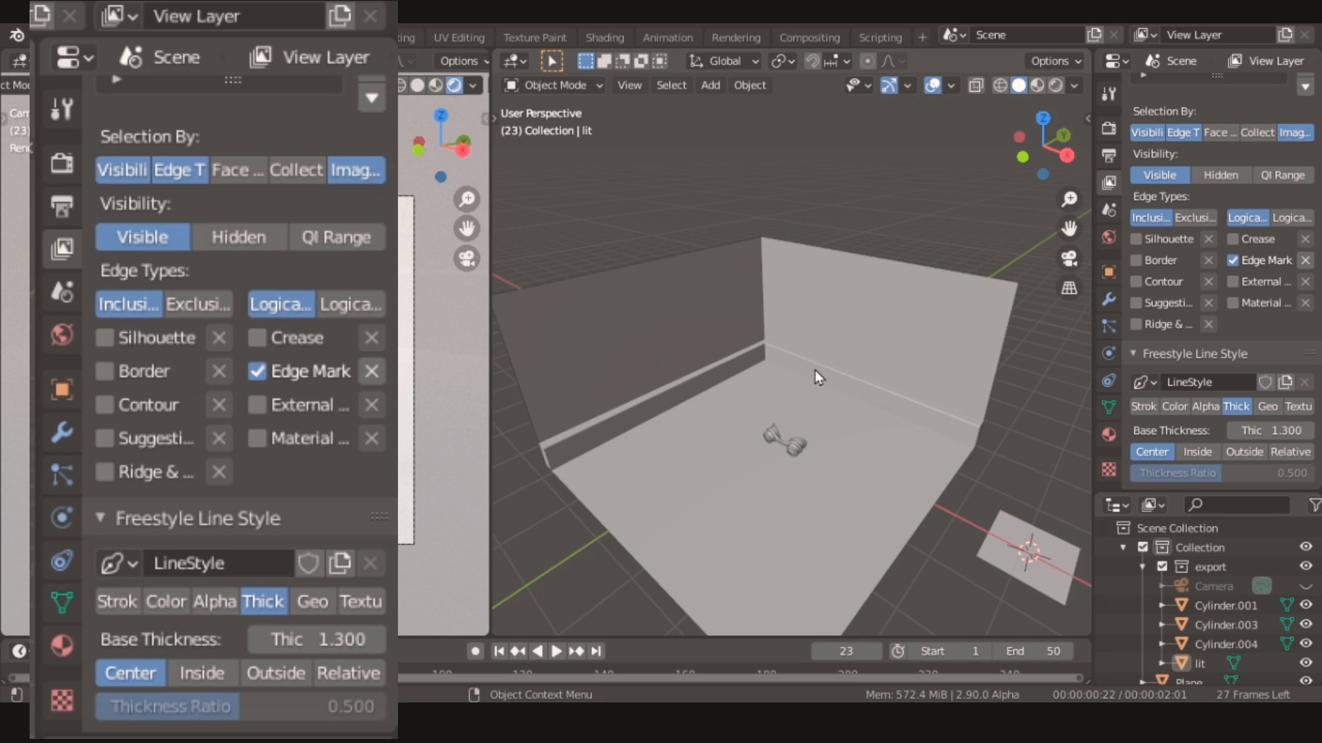
Insert a Mix node on the link between Render Layers and Composite in the Compositing workspace
left_click(800, 45)
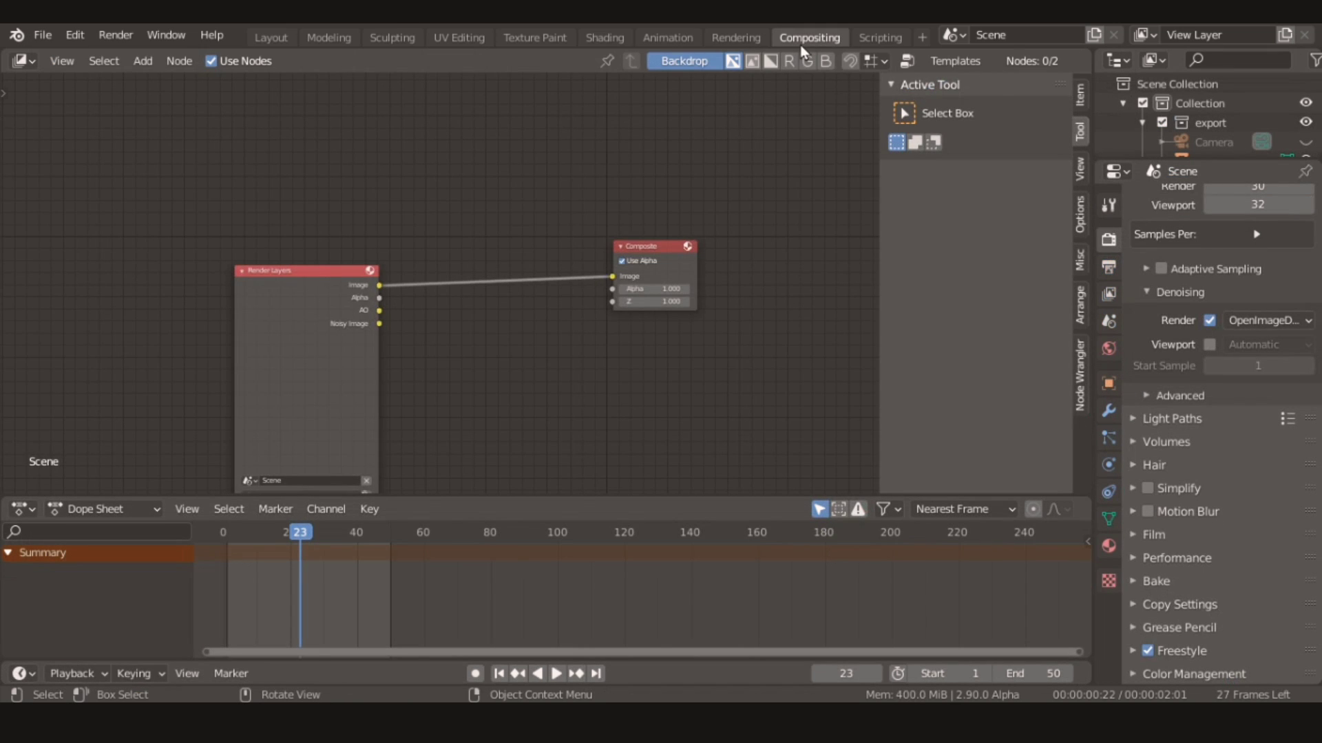
scroll(526, 310, "up", 2)
key("shift+a")
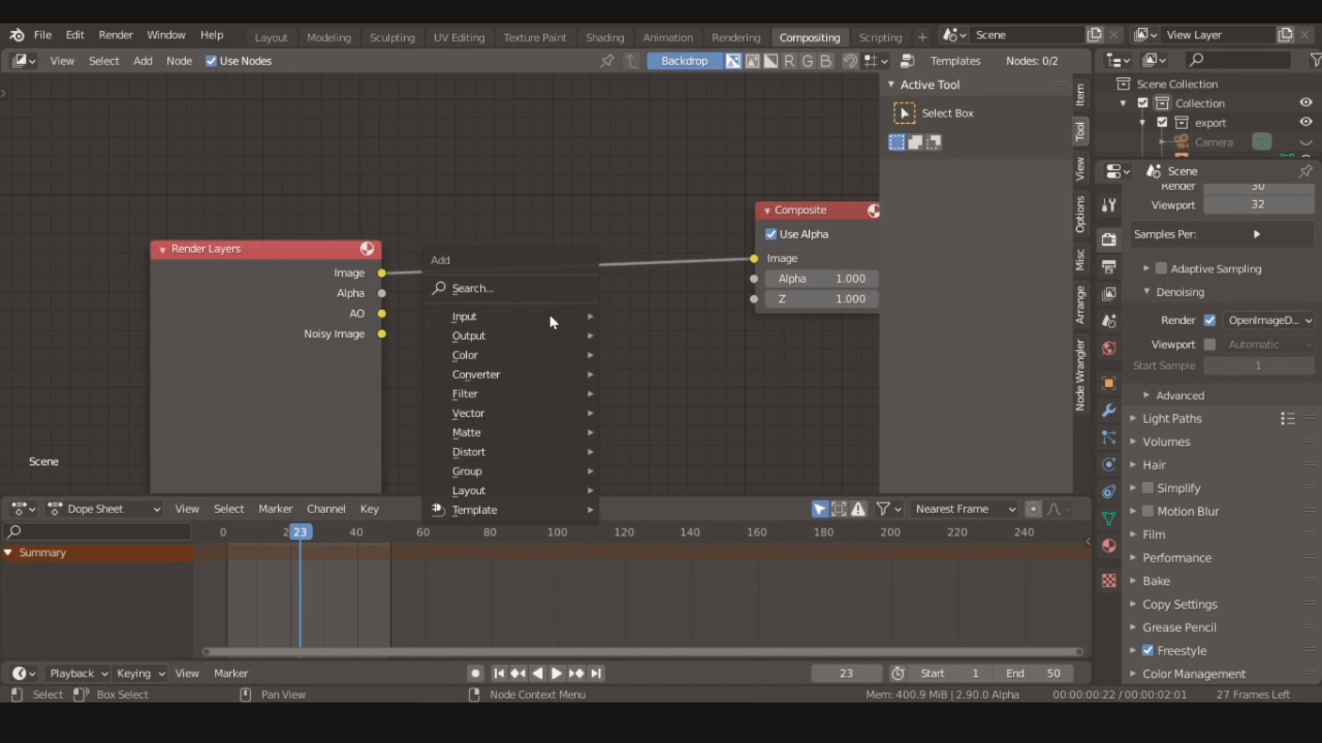
left_click(647, 518)
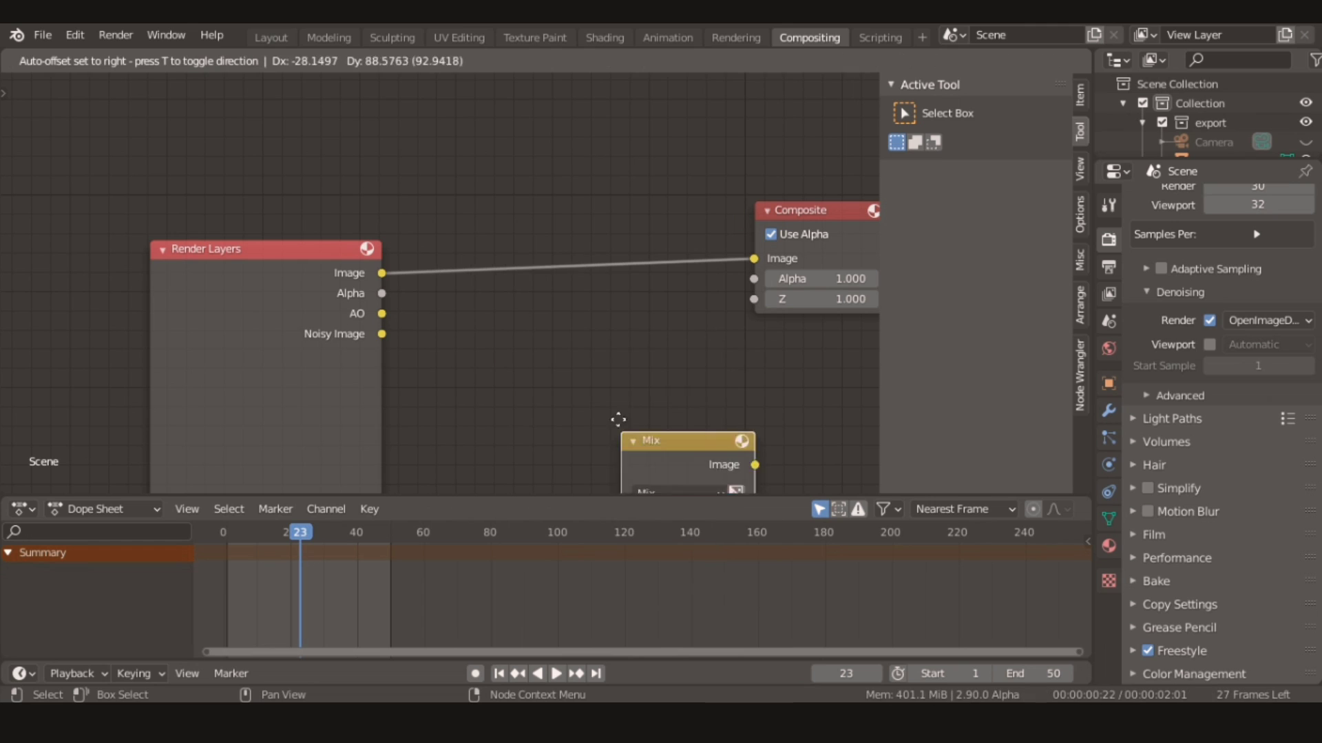
left_click(560, 192)
scroll(421, 289, "up", 2)
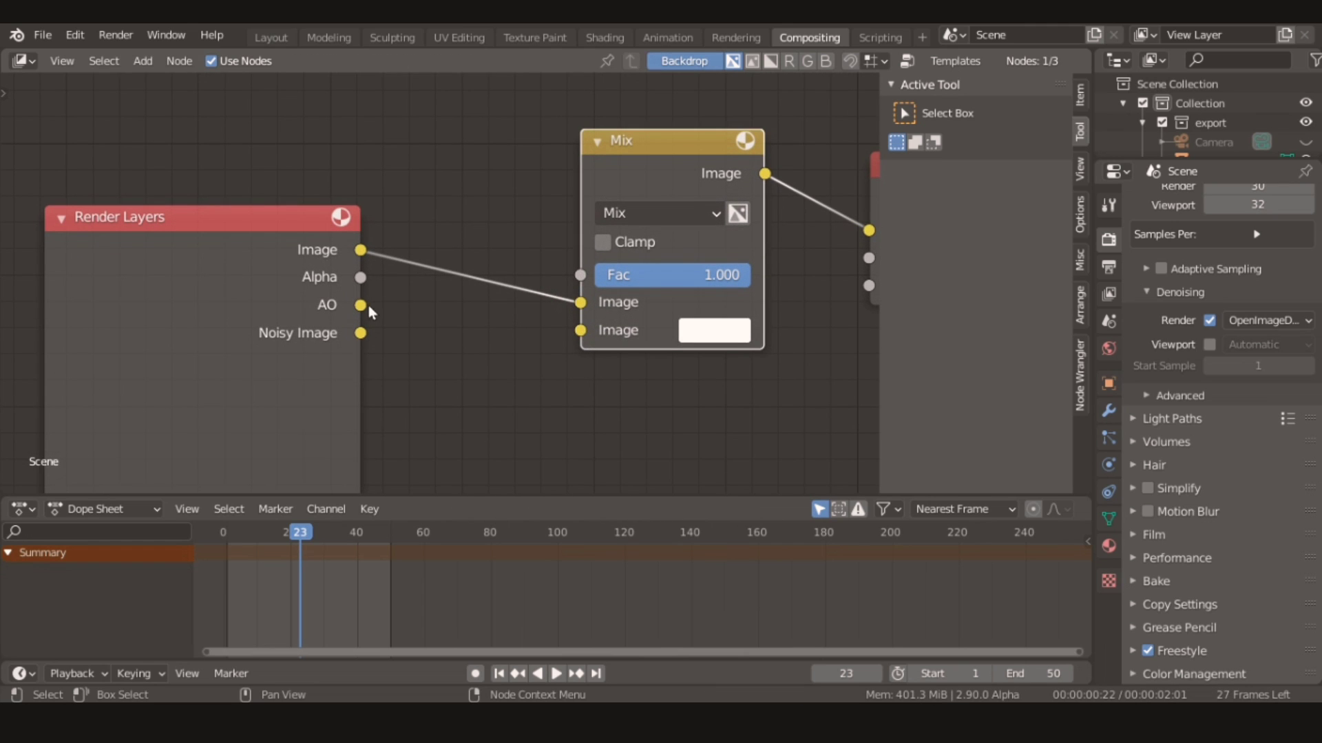
Connect the AO pass to the Mix node, set its blend to Multiply, and adjust the factor
left_click_drag(369, 304, 581, 329)
left_click(650, 216)
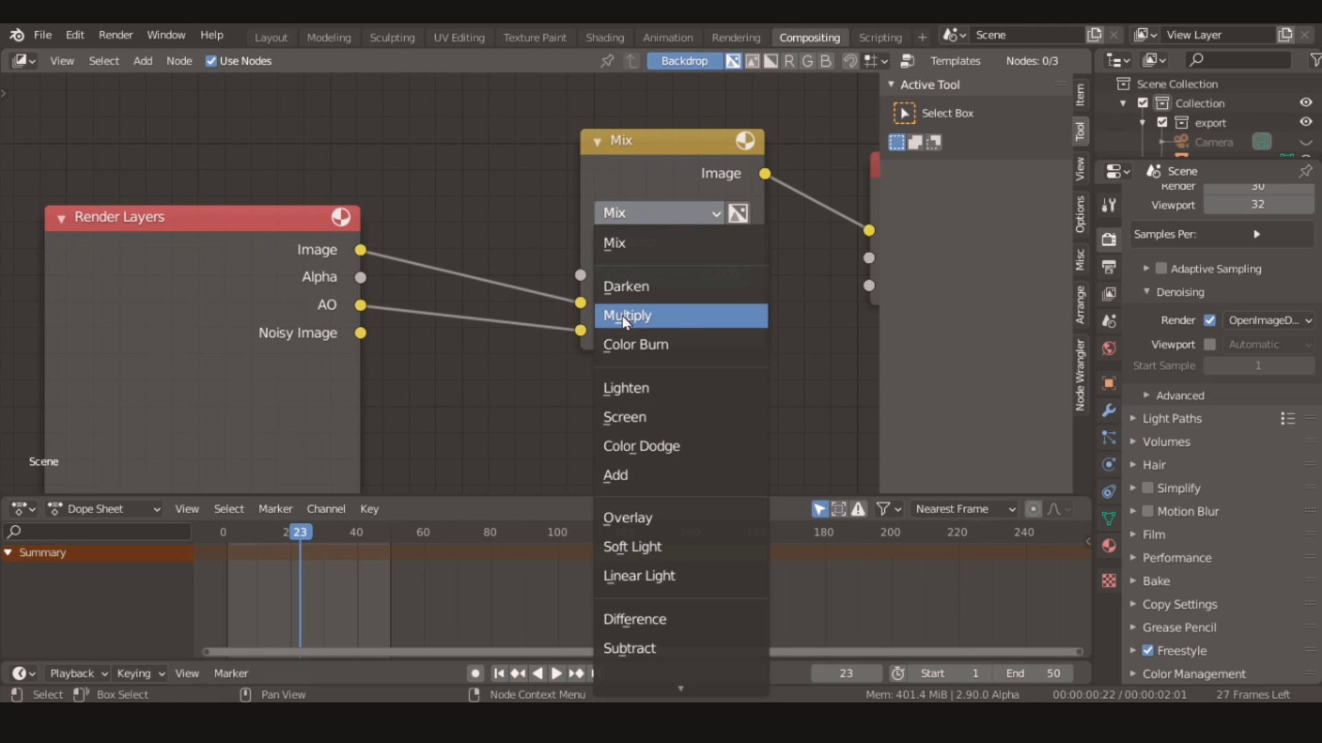
left_click(650, 324)
left_click_drag(672, 275, 723, 275)
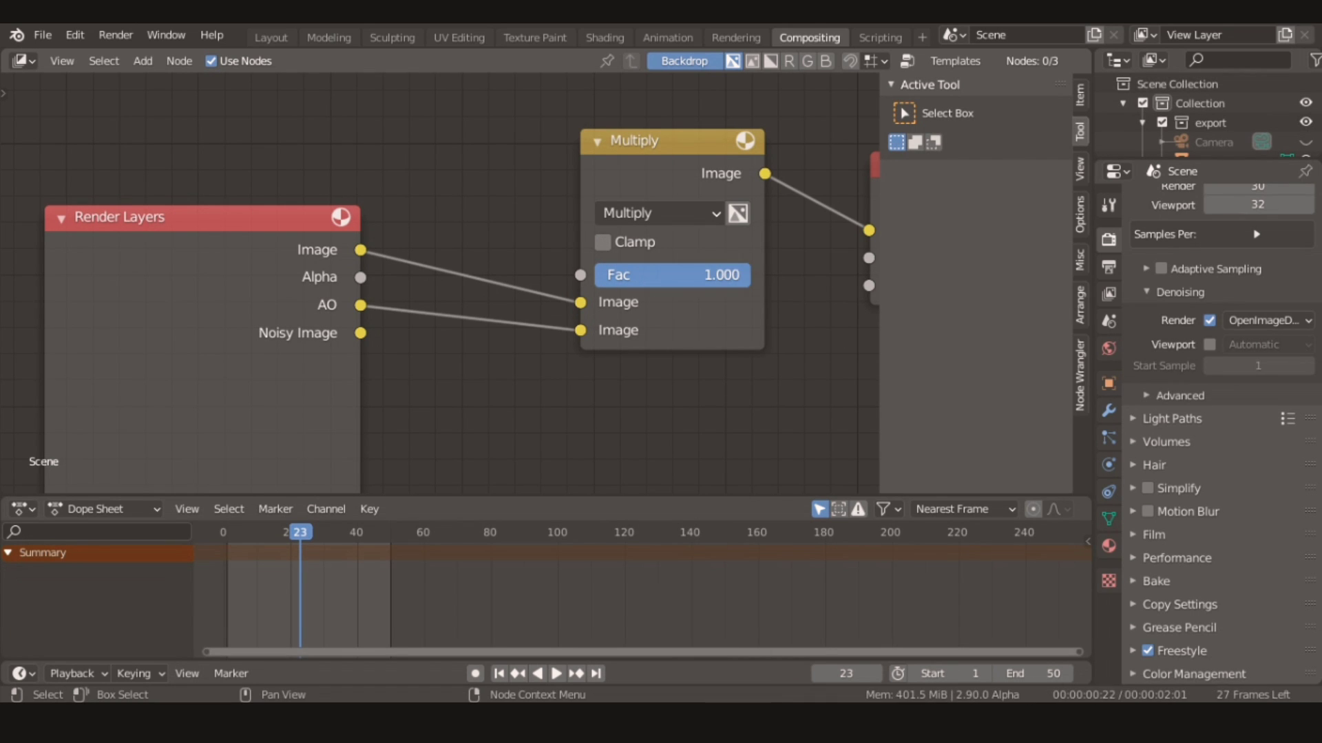
mouse_move(723, 275)
left_mouse_down()
mouse_move(711, 275)
mouse_move(740, 276)
left_mouse_up()
scroll(769, 281, "down", 3)
scroll(542, 314, "down", 2)
scroll(590, 311, "down", 2)
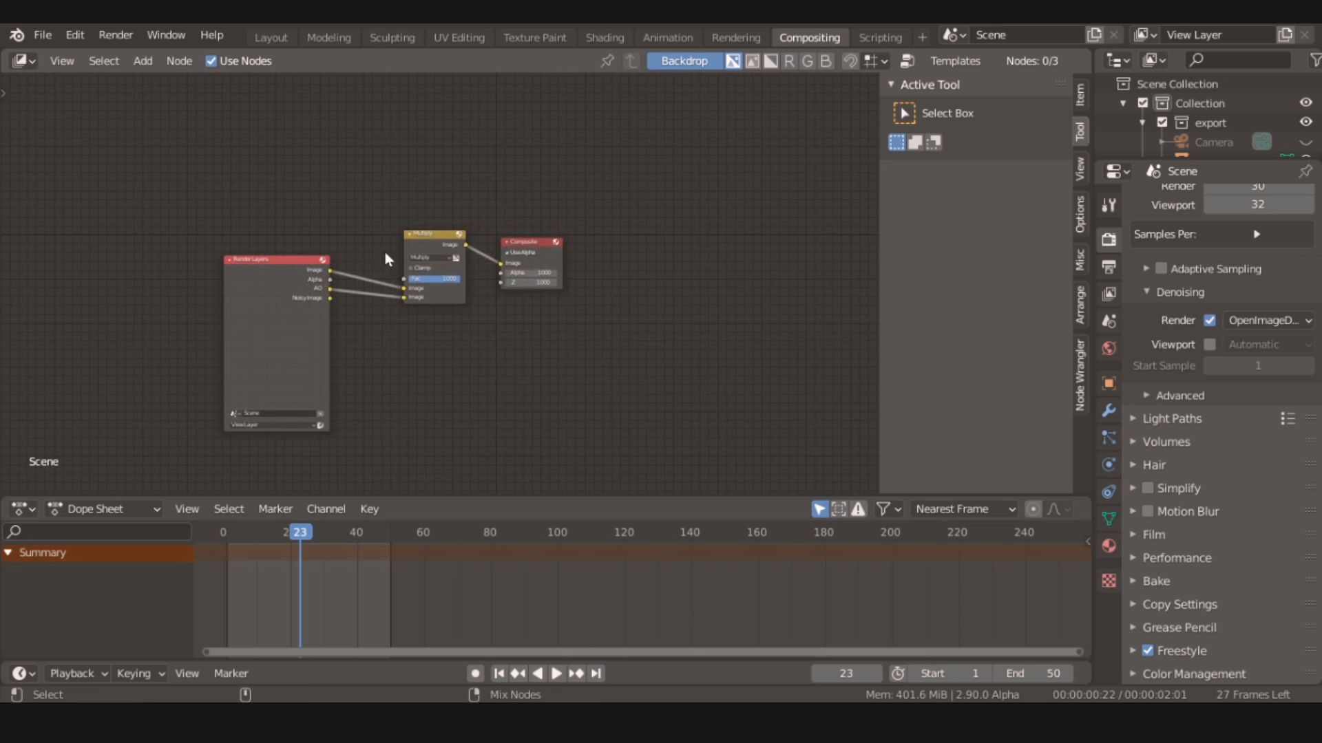
Add a Viewer node showing the Multiply result and move it below the Composite node
left_click(414, 243)
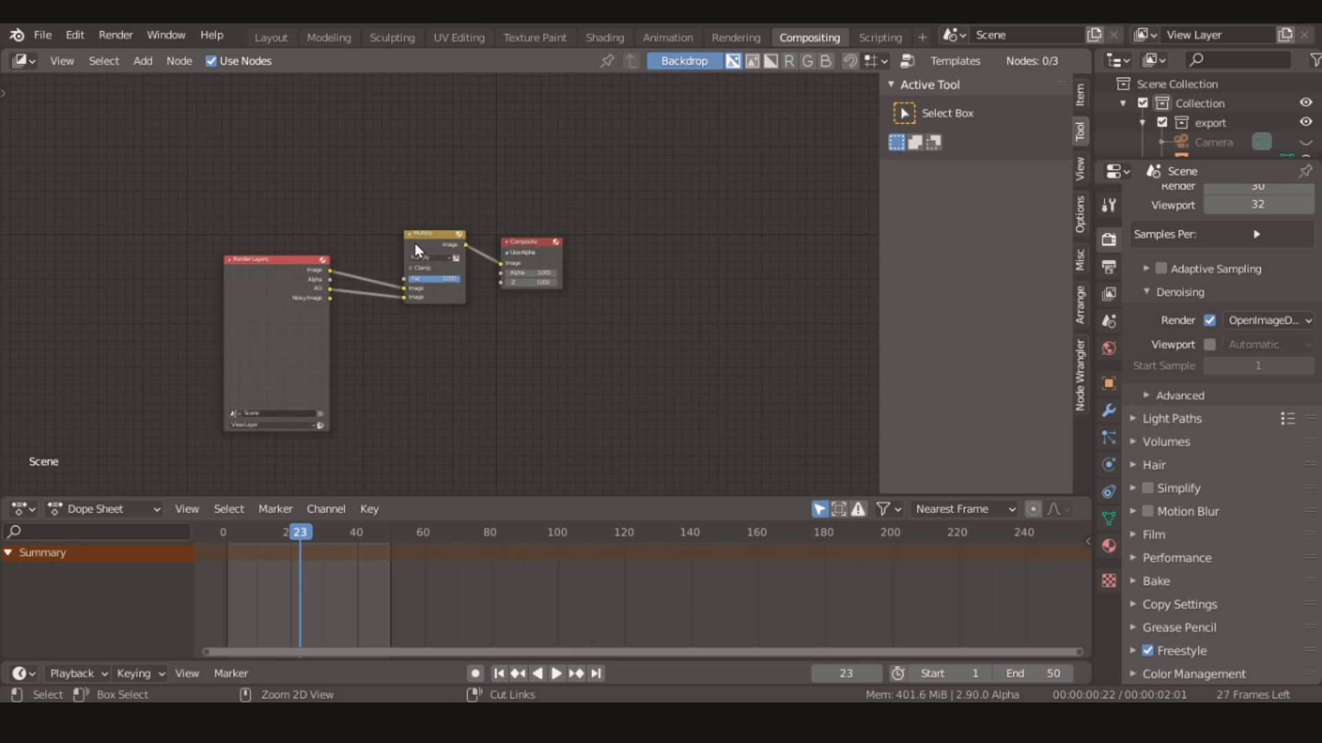
left_click(414, 242, "ctrl+shift")
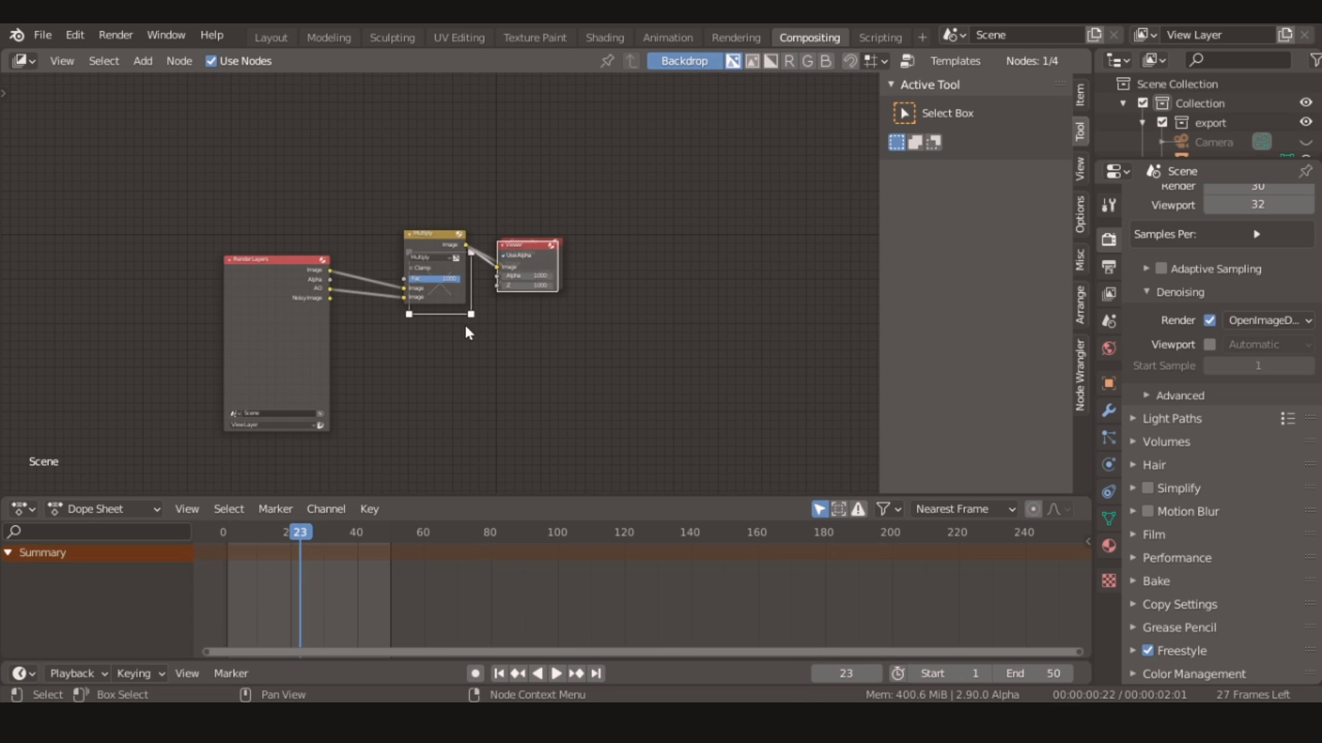
left_click_drag(527, 247, 522, 305)
middle_click_drag(521, 310, 411, 336)
left_click_drag(381, 332, 429, 248)
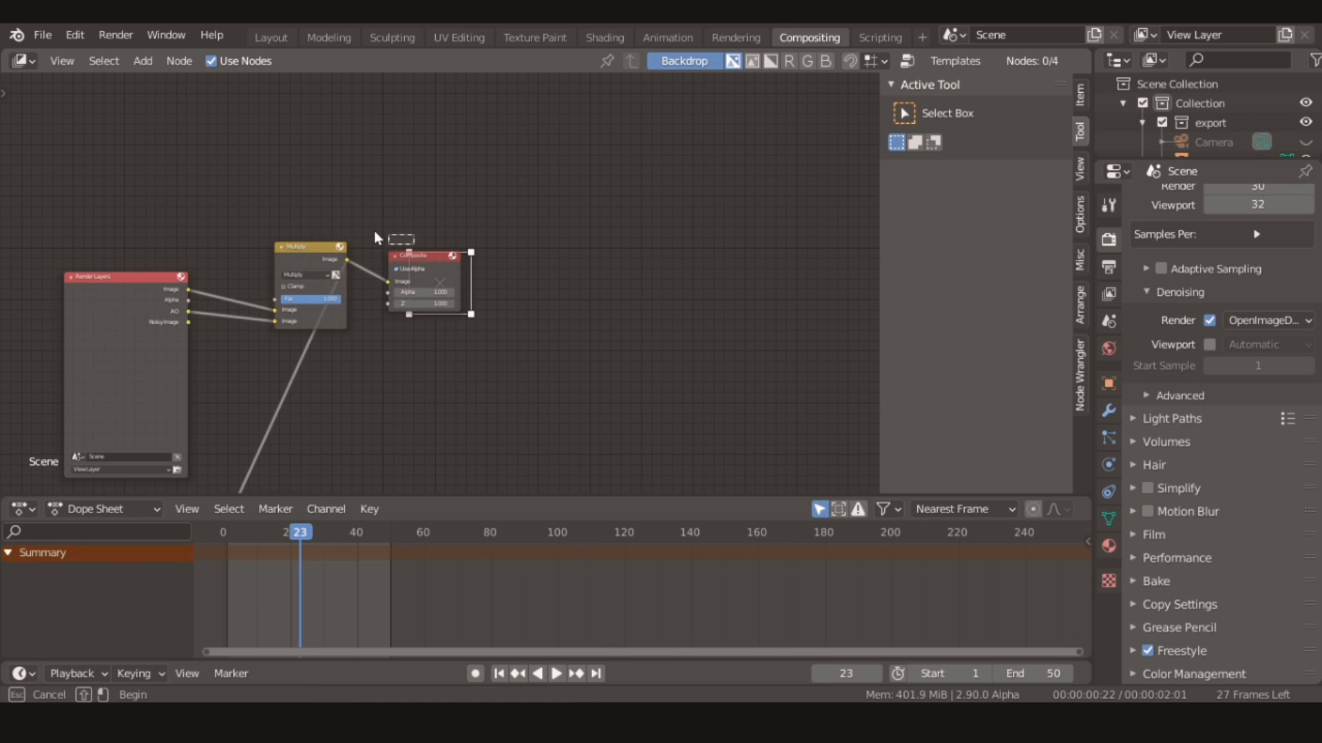
Box-select the Composite node and move it up and to the left
left_click_drag(413, 245, 267, 194)
middle_click_drag(440, 271, 241, 205)
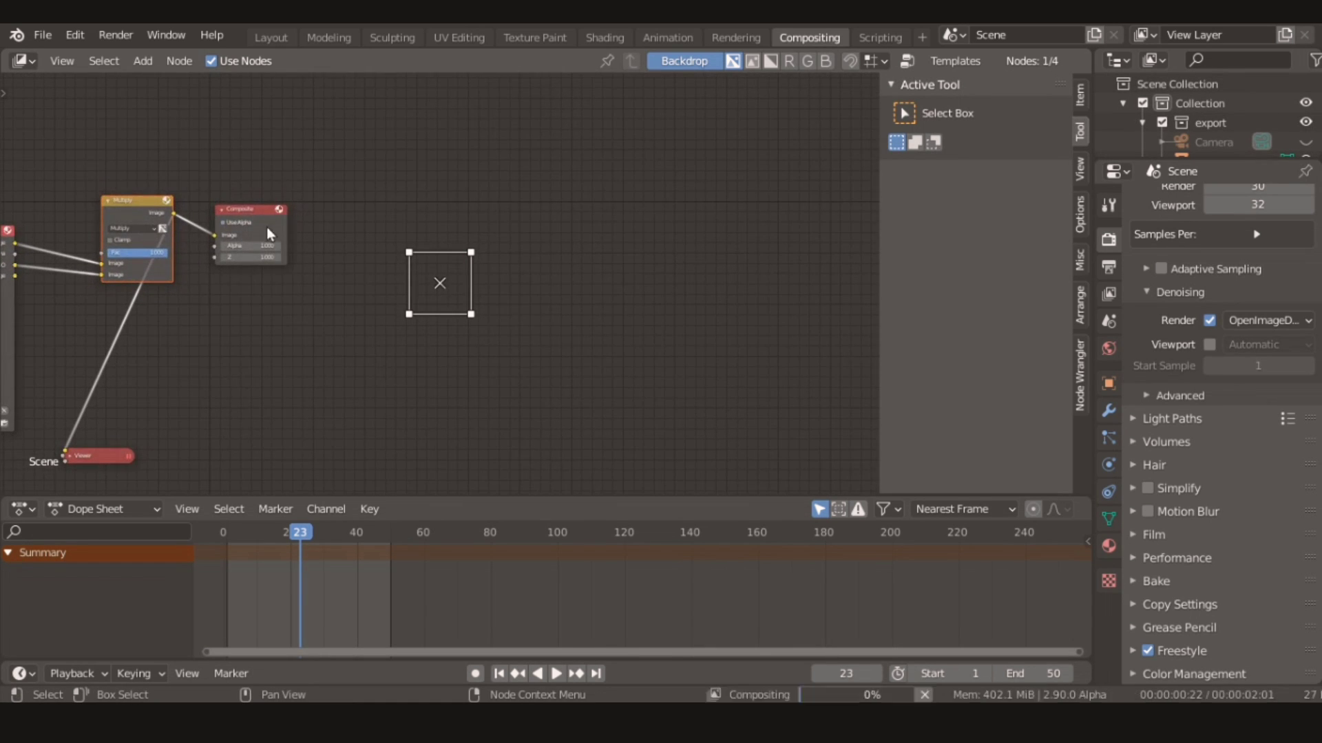
left_click_drag(270, 219, 11, 145)
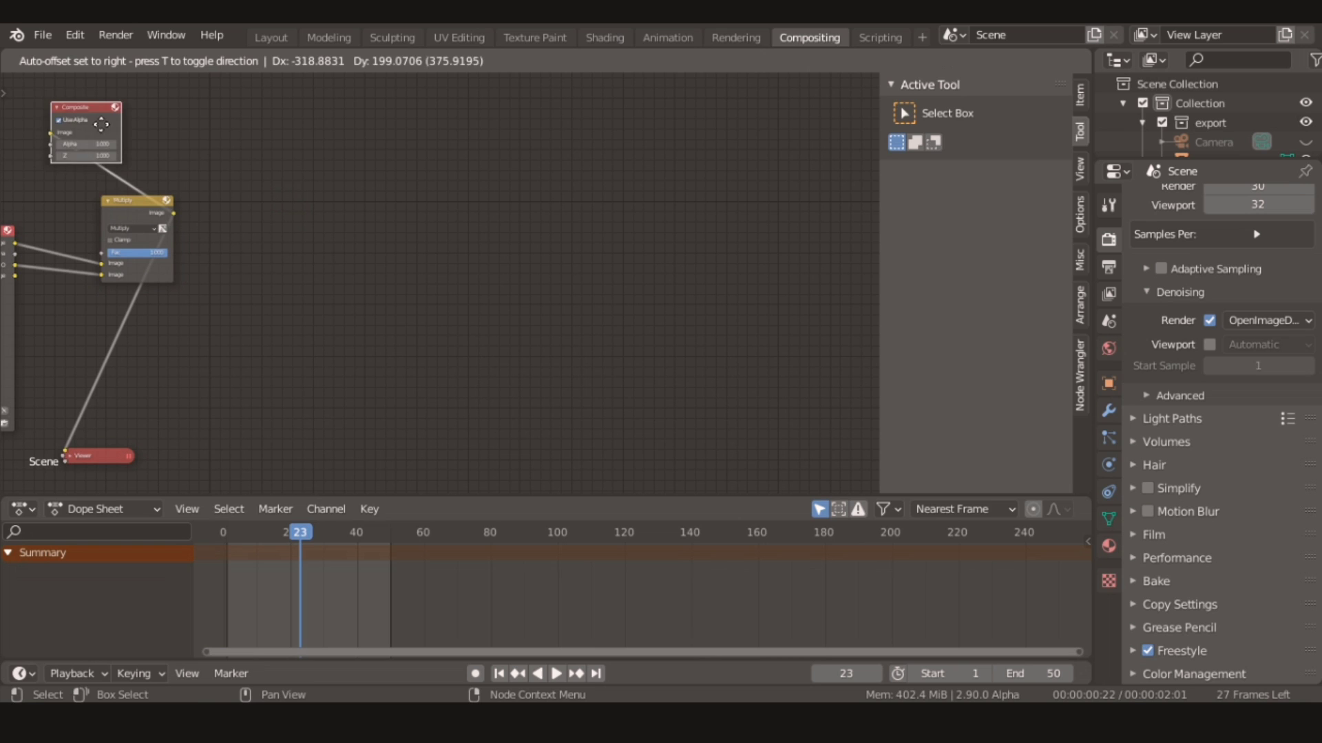
scroll(248, 227, "up", 1)
scroll(340, 292, "up", 1)
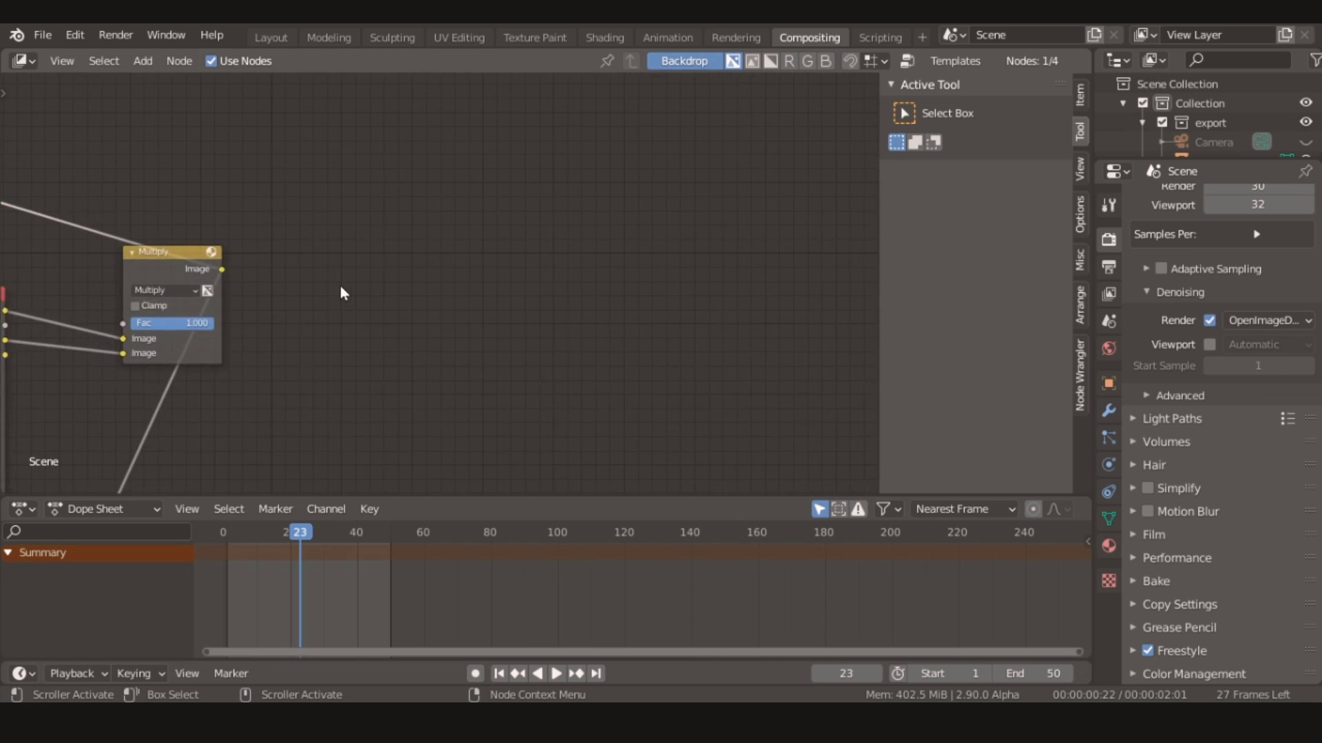
scroll(437, 269, "up", 2)
scroll(351, 308, "up", 1)
Frame the Multiply node, then render the current frame with Render > Render Image
middle_click_drag(351, 308, 381, 302)
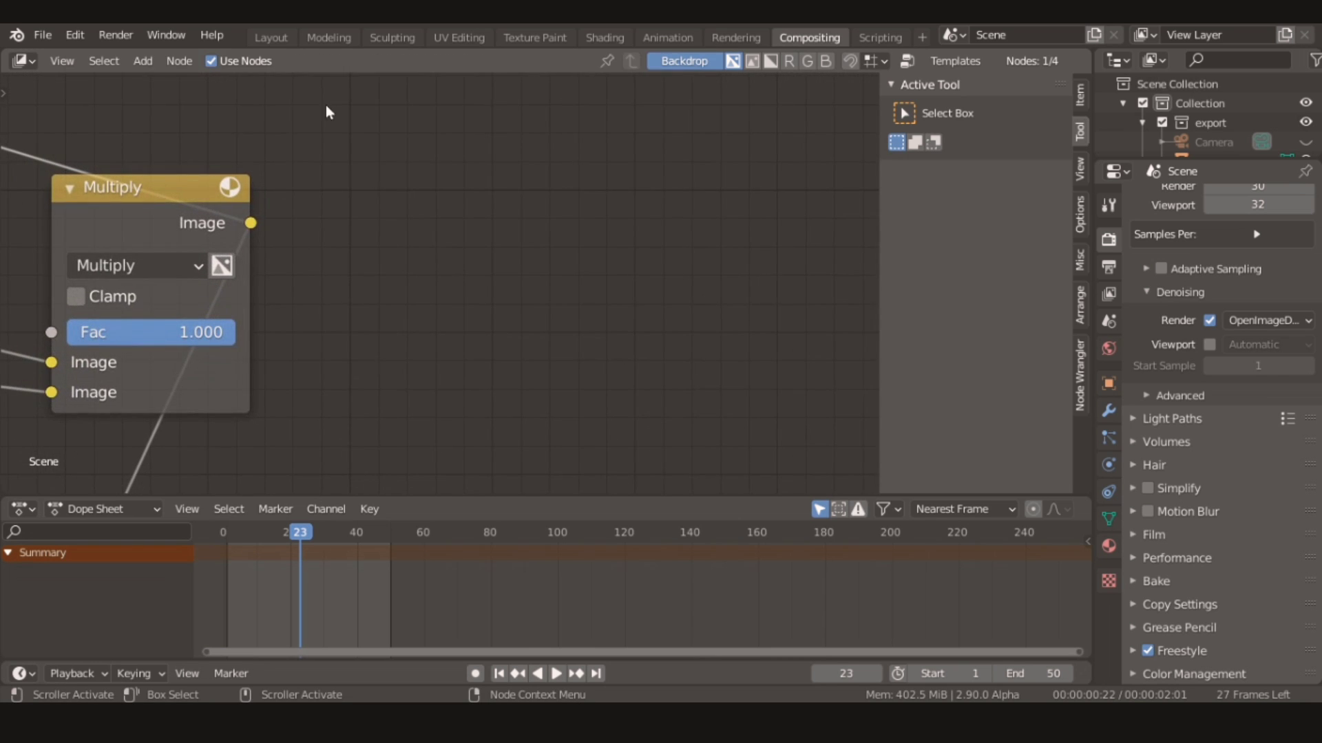
left_click(116, 35)
left_click(166, 35)
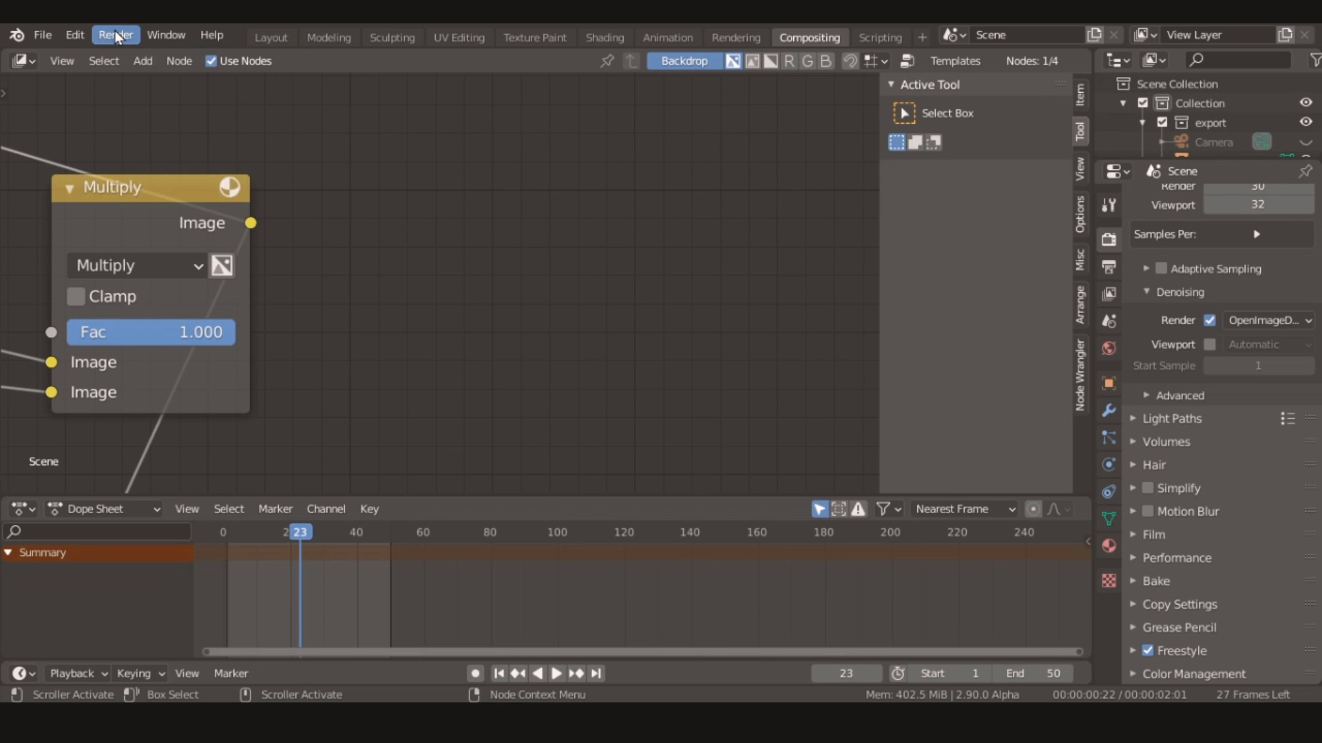
left_click(115, 34)
left_click(202, 57)
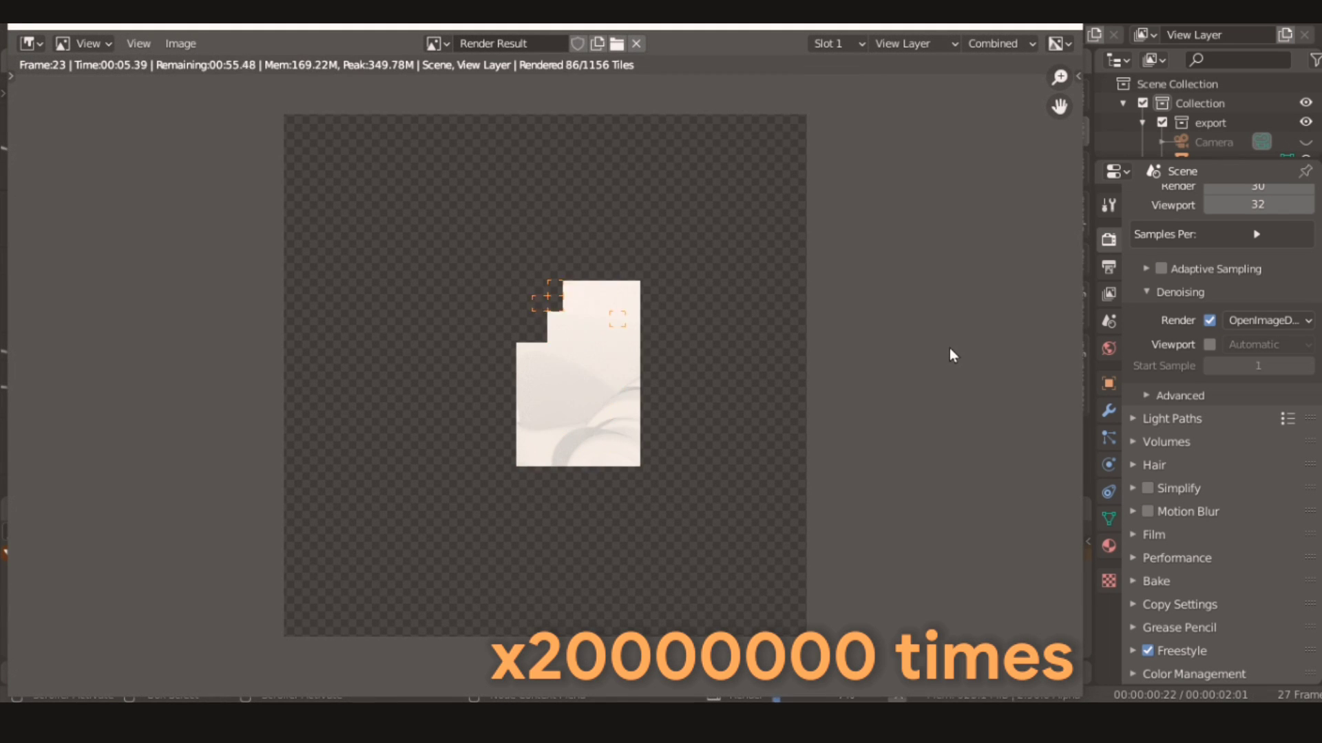
scroll(593, 370, "up", 2)
scroll(853, 389, "down", 2)
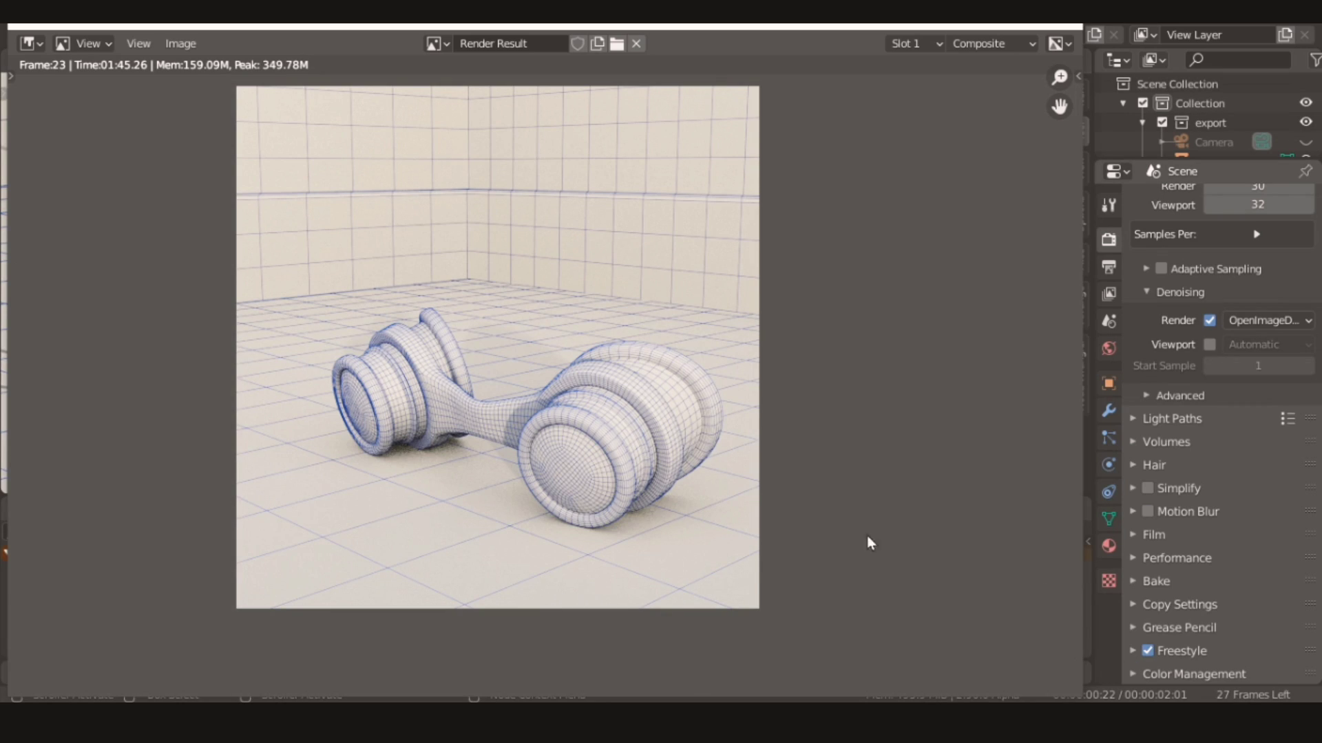
scroll(696, 478, "up", 3)
scroll(695, 478, "down", 1)
scroll(695, 479, "down", 2)
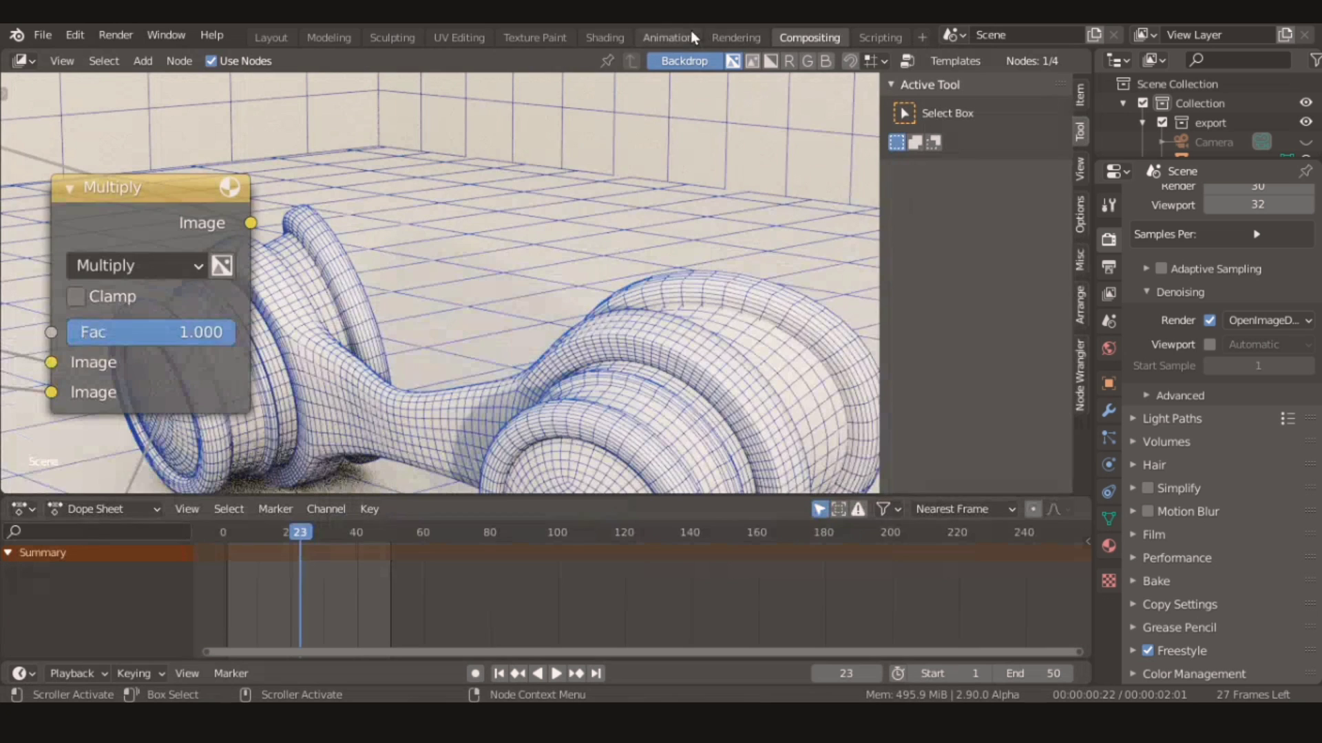
scroll(437, 296, "left", 3, "ctrl")
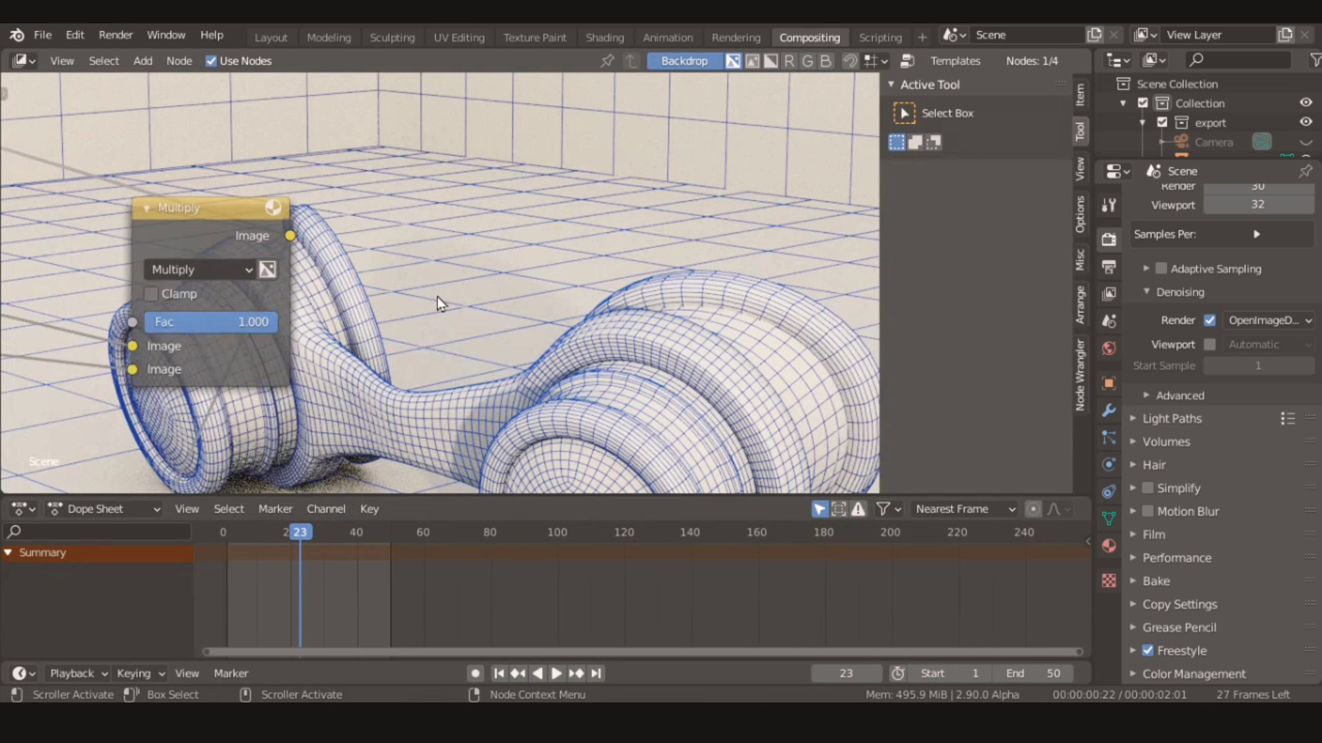
scroll(451, 290, "left", 3, "ctrl")
scroll(452, 295, "left", 3, "ctrl")
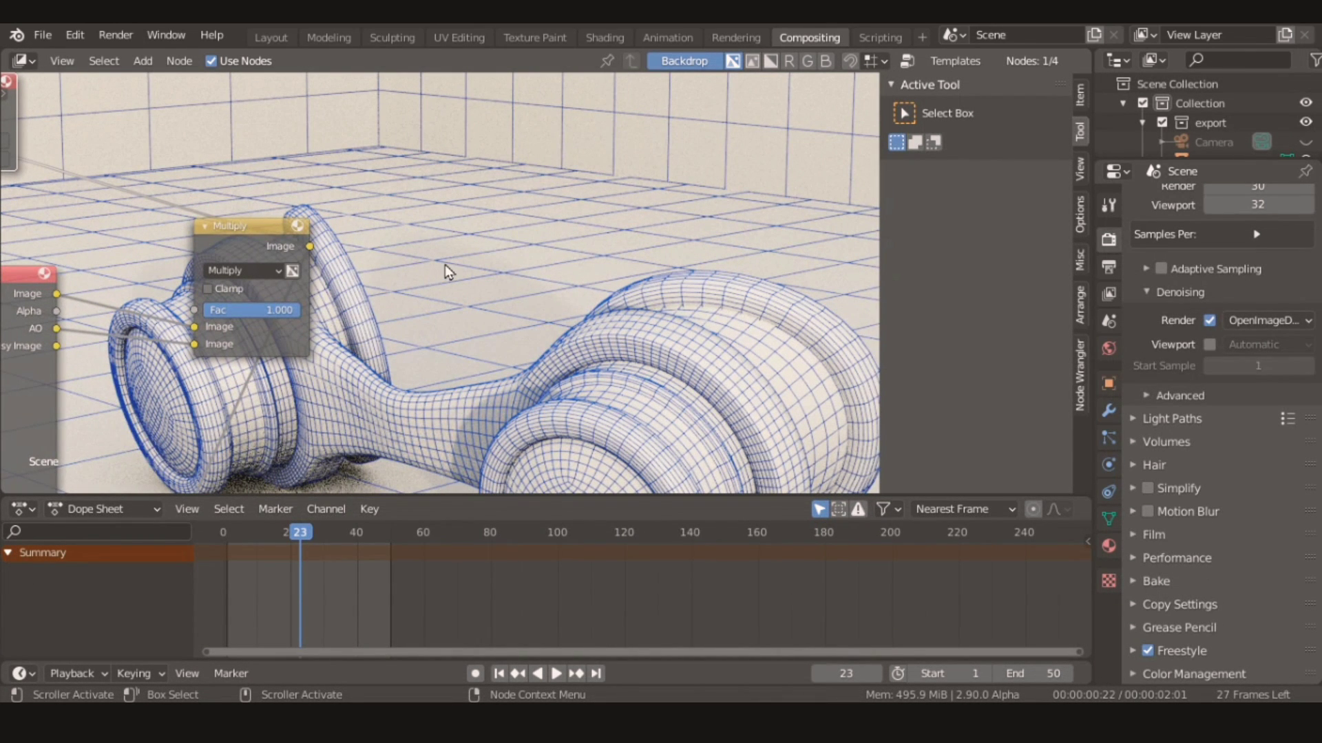
Select the Viewer node and fit the full render backdrop behind the compositor nodes
key("alt+v")
key("alt+v")
middle_click_drag(579, 295, 410, 284, "alt")
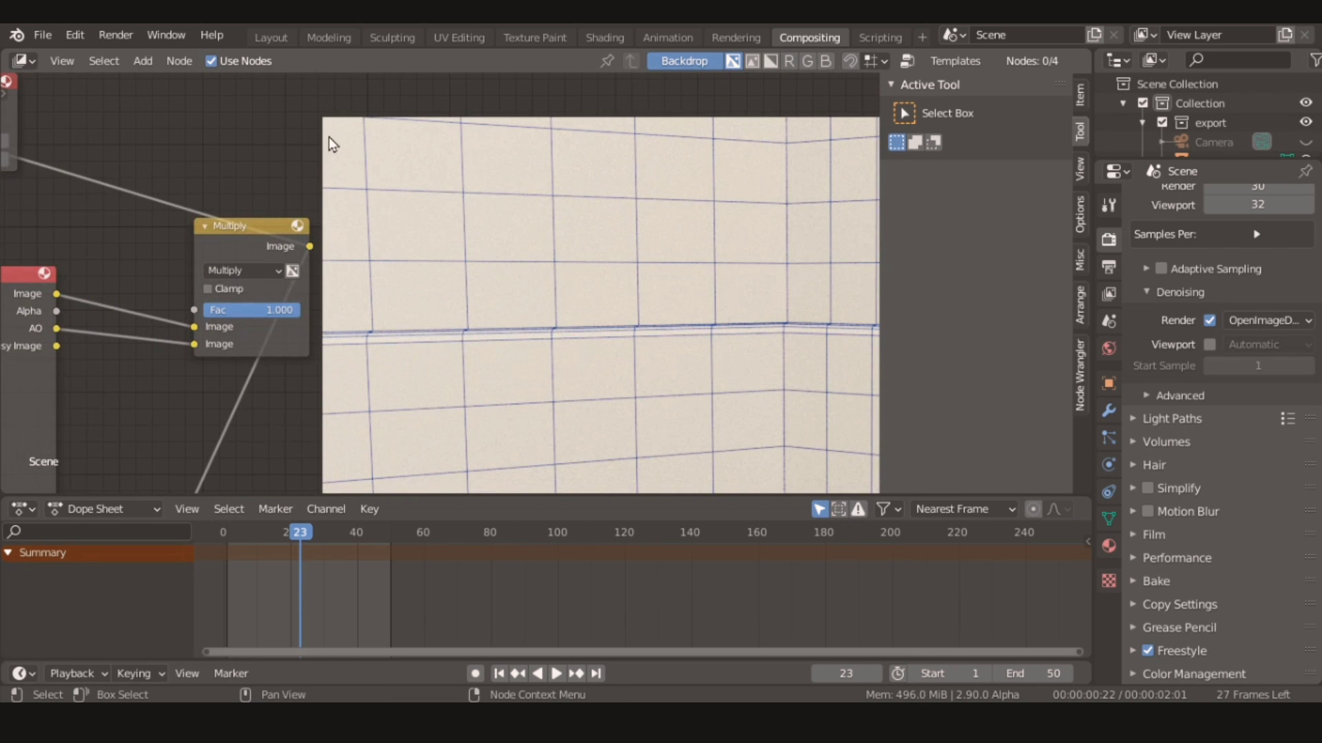
scroll(185, 138, "down", 1)
middle_click_drag(207, 340, 186, 140)
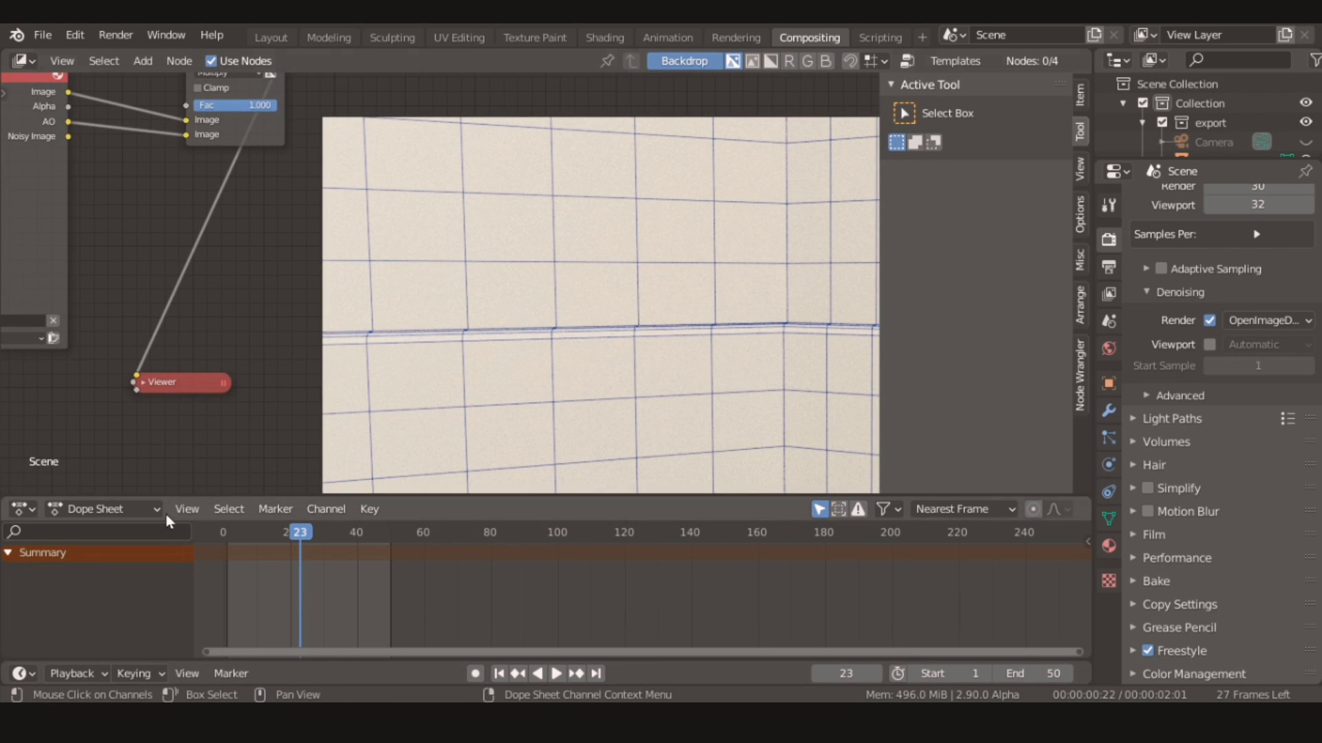
left_click(193, 384)
mouse_move(318, 128)
left_mouse_down()
mouse_move(298, 131)
mouse_move(487, 295)
left_mouse_up()
key("alt+v")
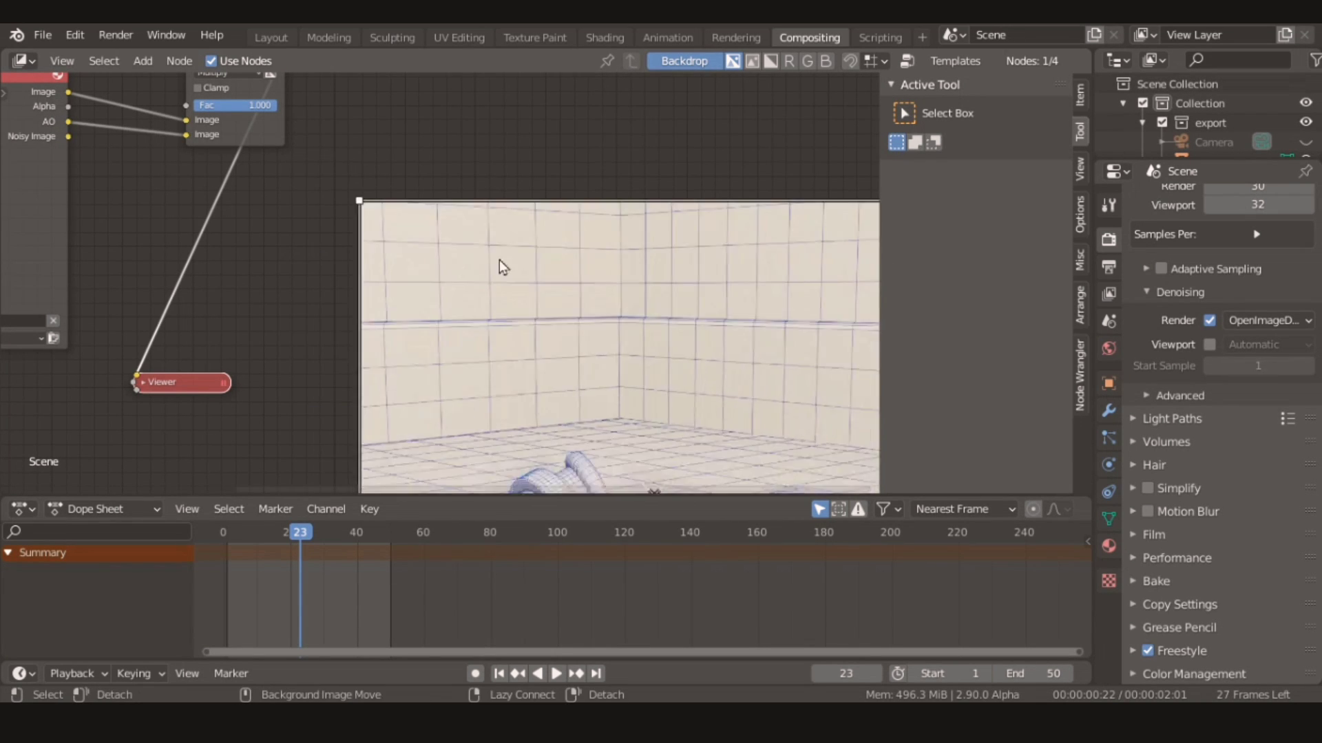
key("alt+v")
key("alt+v")
left_click_drag(368, 180, 507, 321)
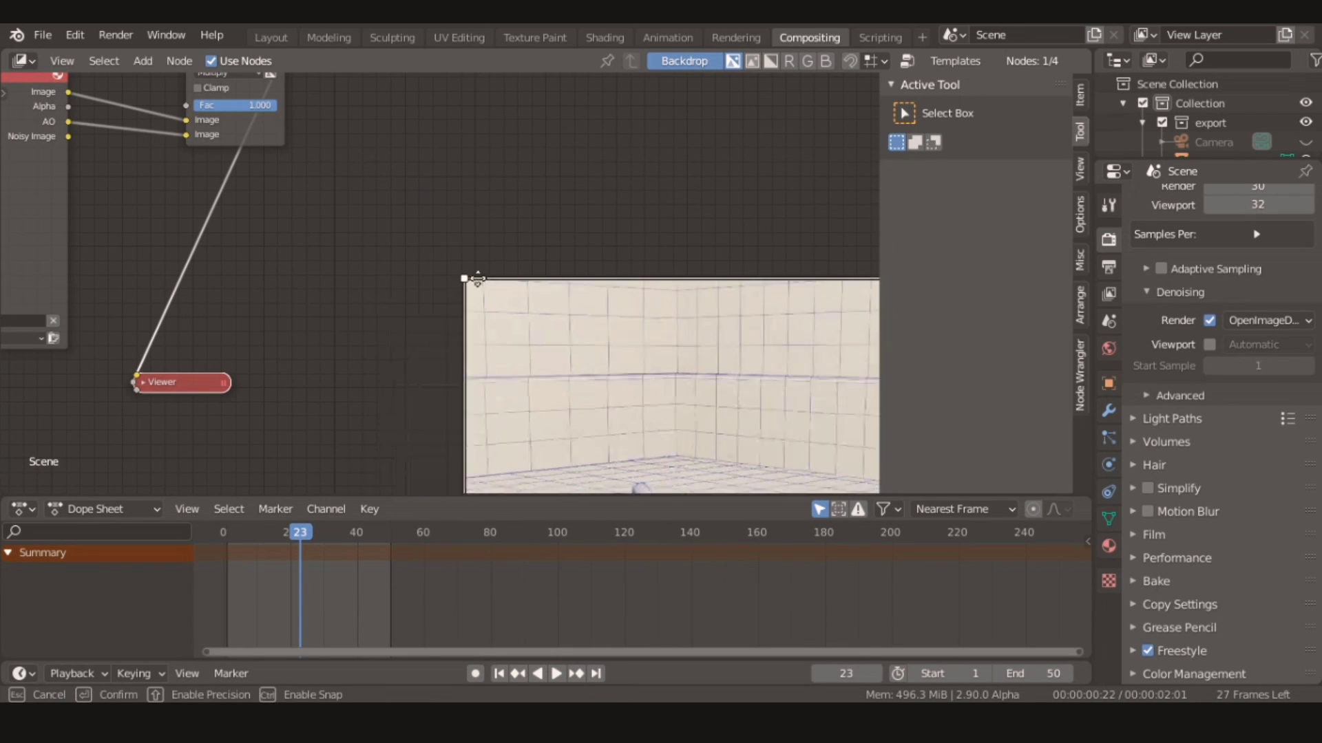
middle_click_drag(676, 363, 662, 315)
key("alt+v")
key("alt+v")
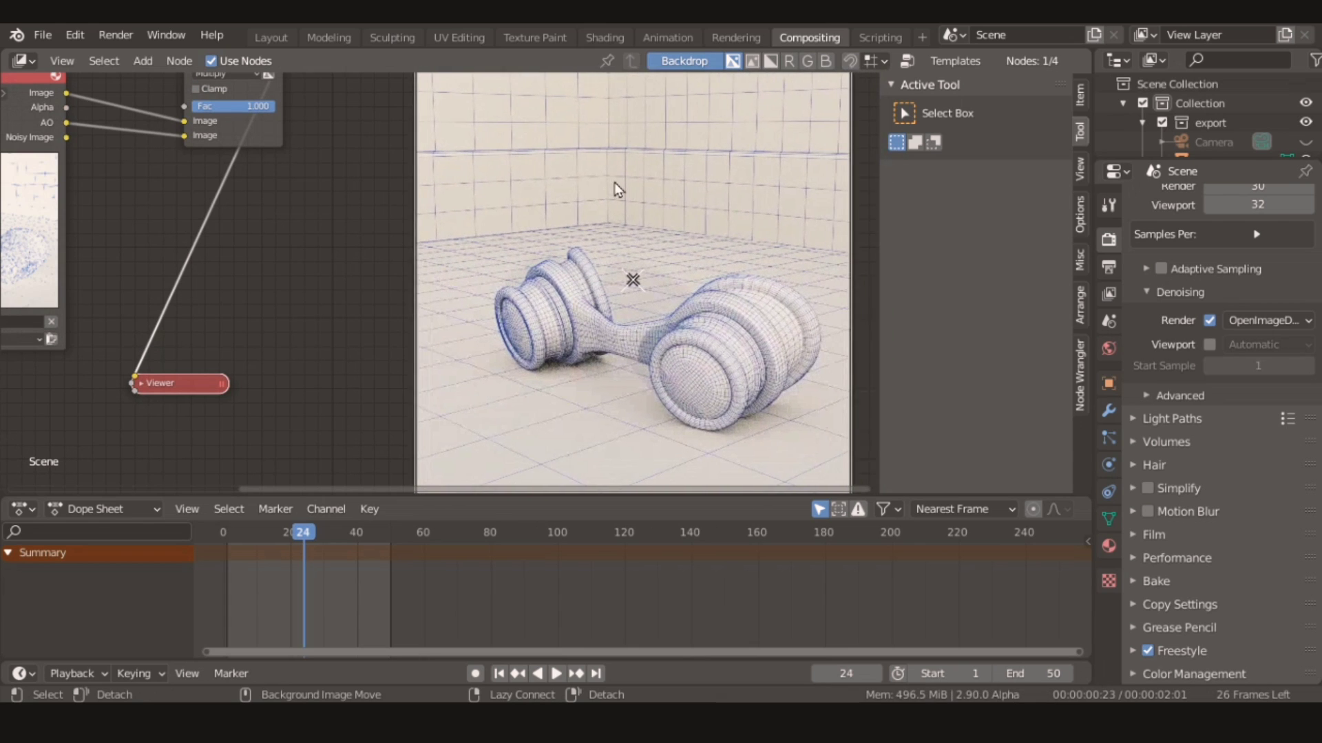
key("alt+v")
Preview the Multiply node's Fac at 0, then return it to 1.000
middle_click_drag(540, 236, 366, 358)
scroll(365, 358, "up", 2)
scroll(377, 367, "up", 1)
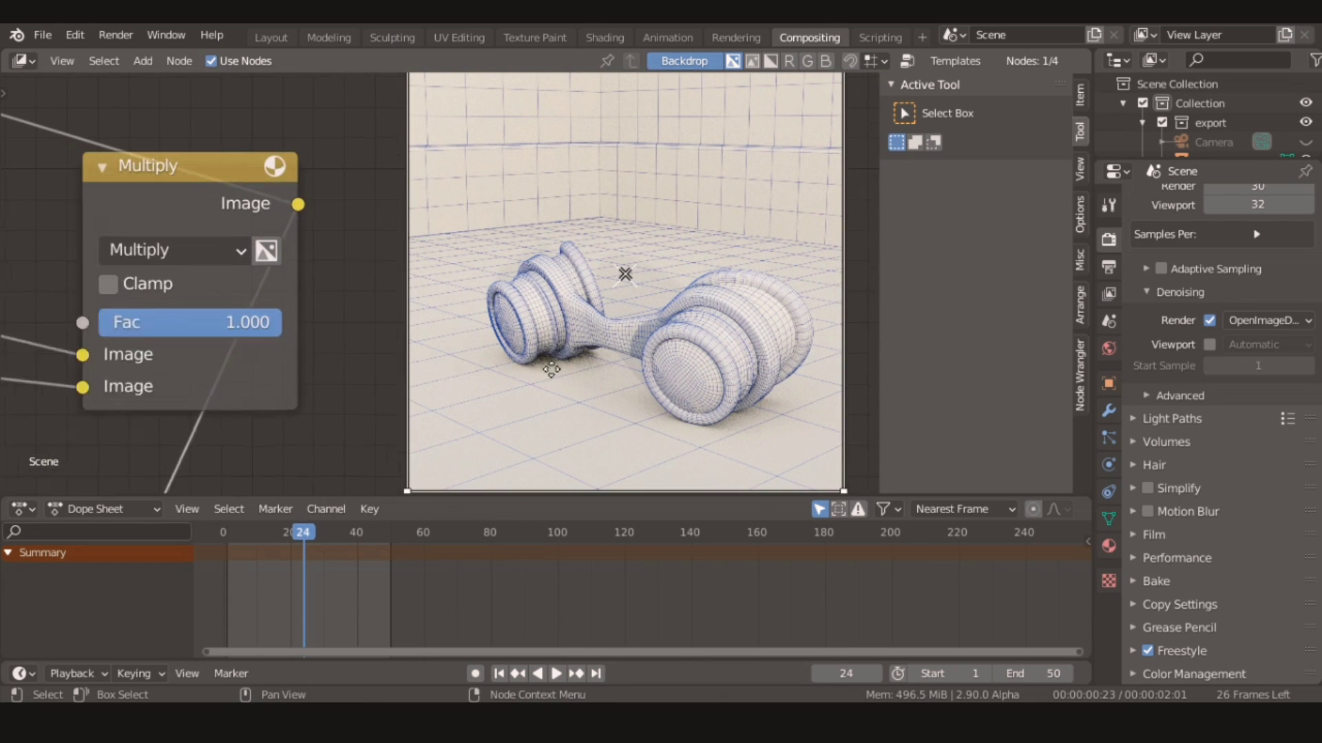
left_click_drag(246, 322, 65, 322)
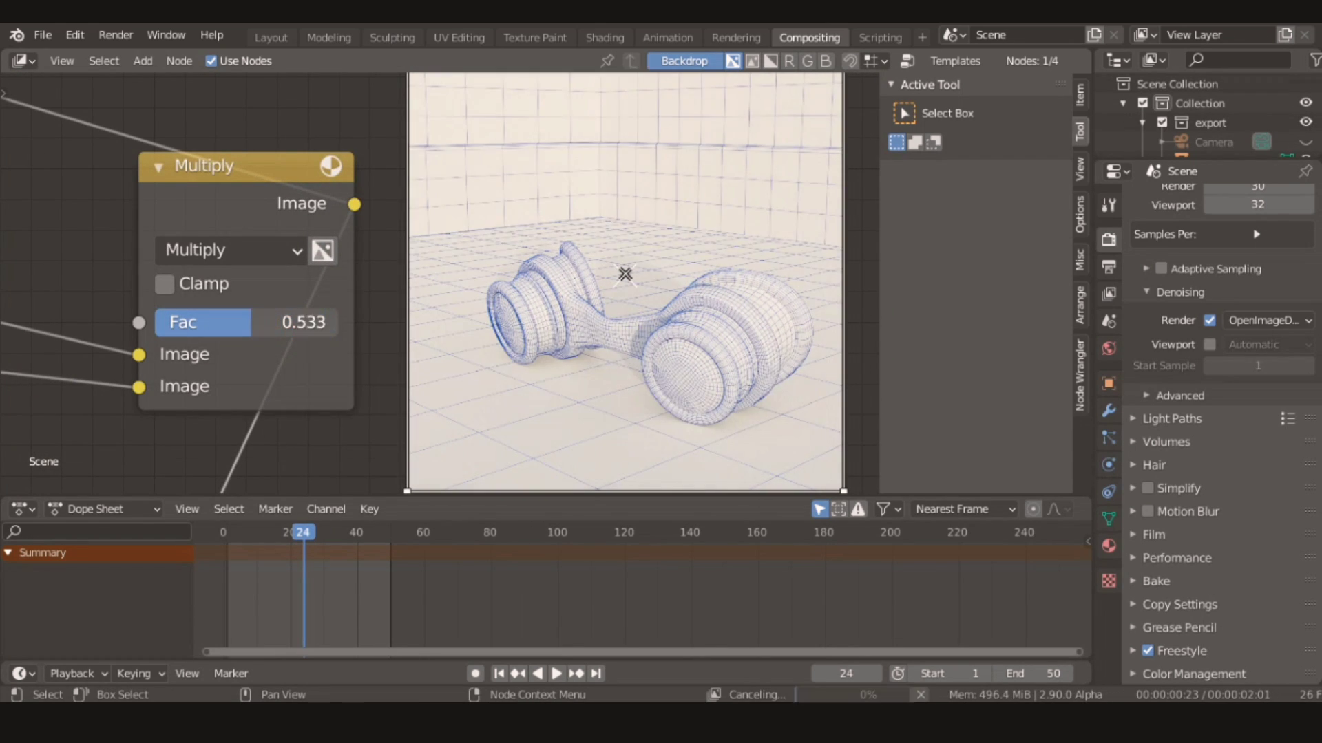
left_click_drag(245, 322, 435, 323)
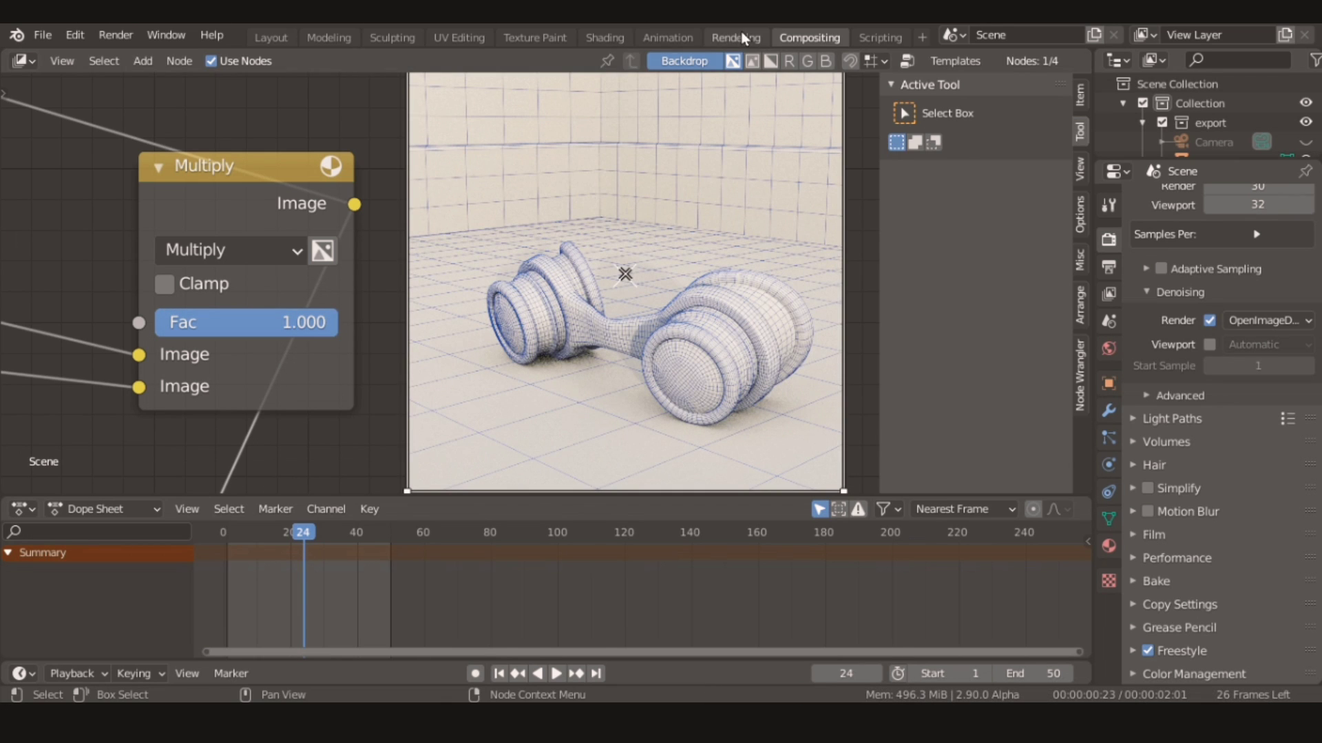
From the Rendering workspace, save the render as JPEG untitled.jpg on drive F
left_click(737, 37)
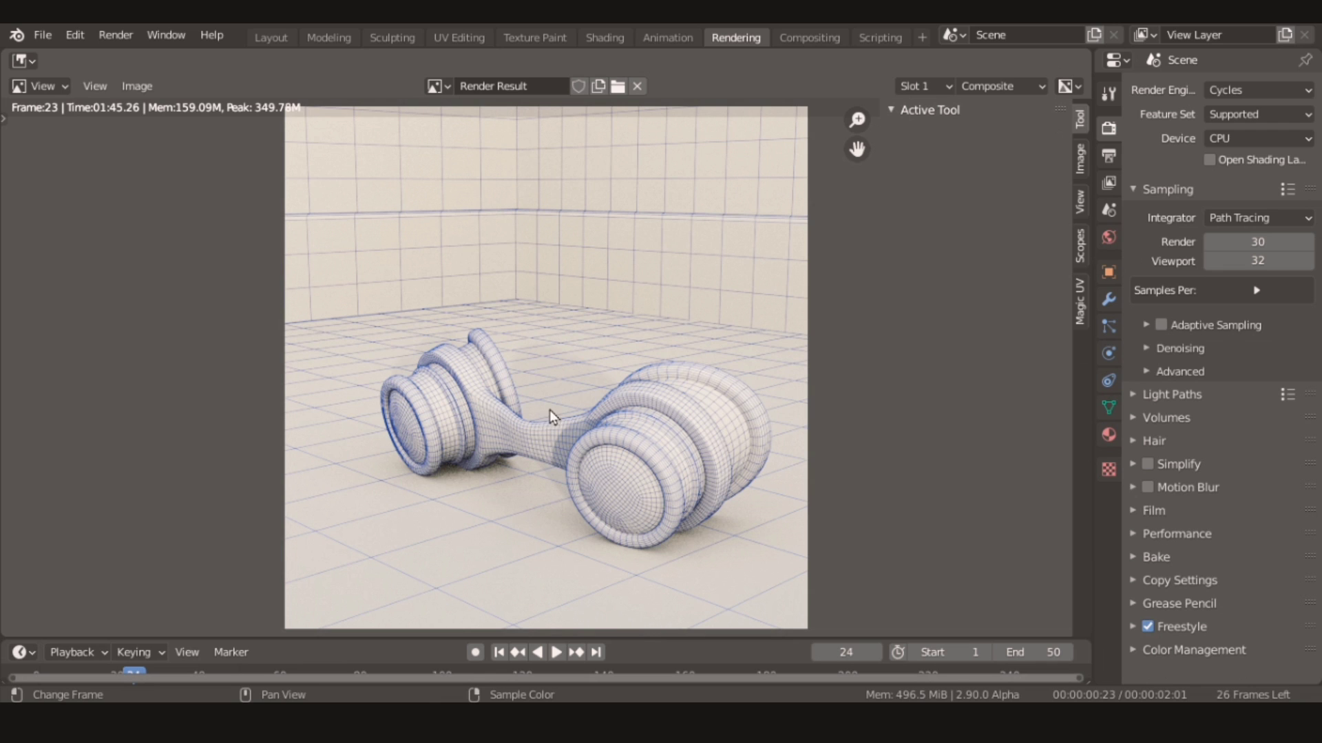
left_click(140, 86)
left_click(199, 204)
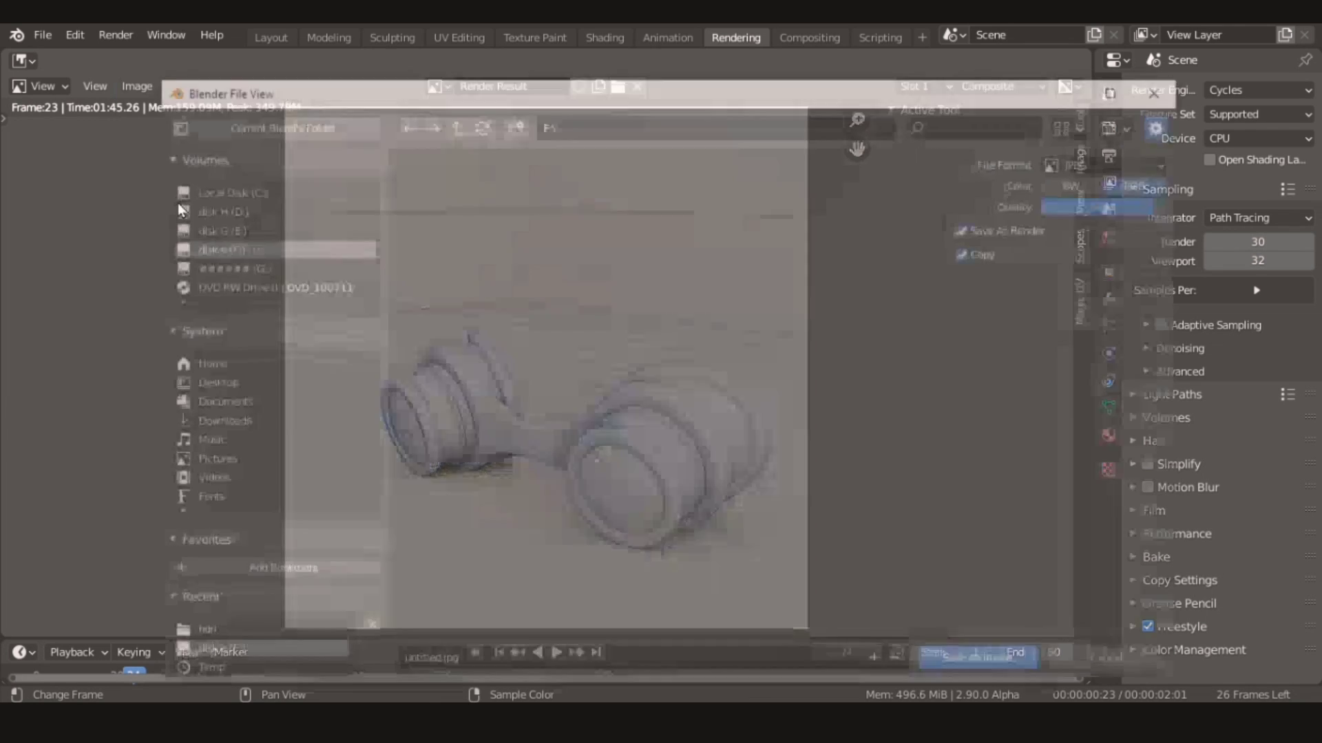
left_click(1066, 165)
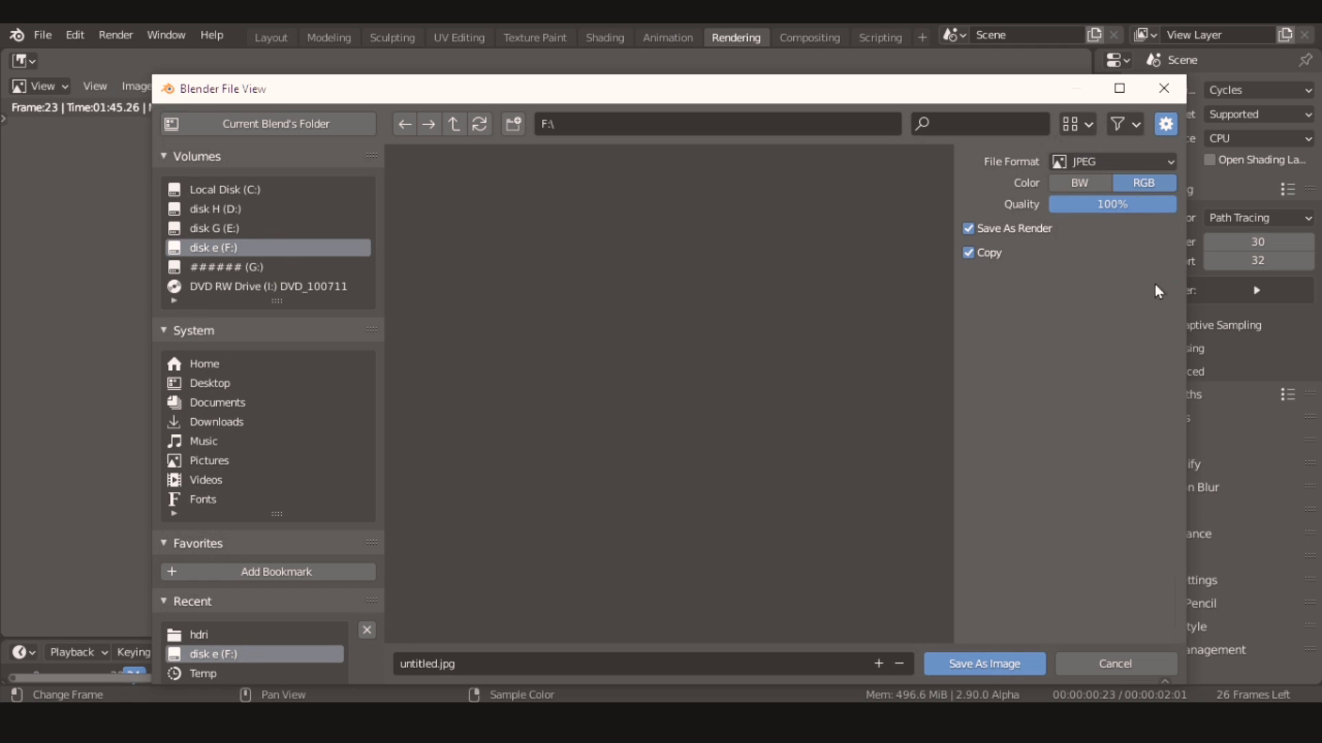
left_click(1014, 671)
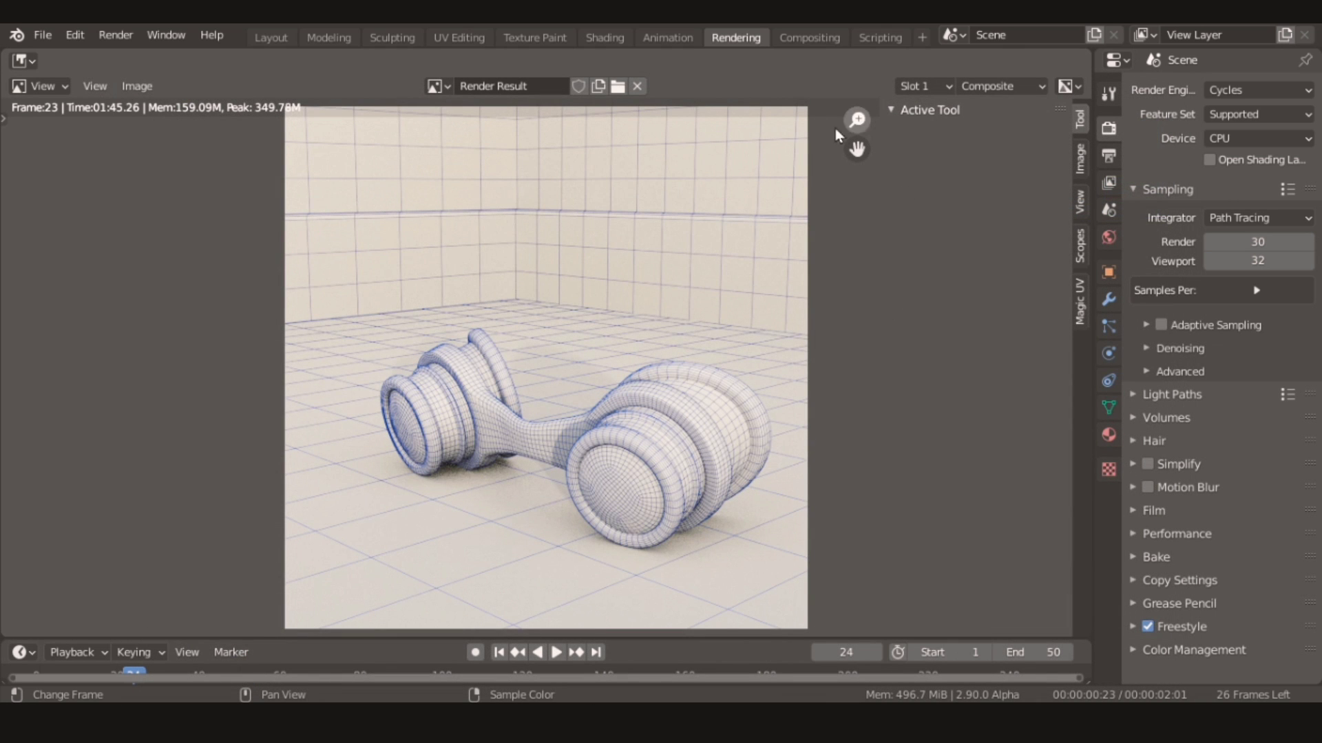
Reopen the Save Image dialog to confirm the saved file, then close it
left_click(136, 86)
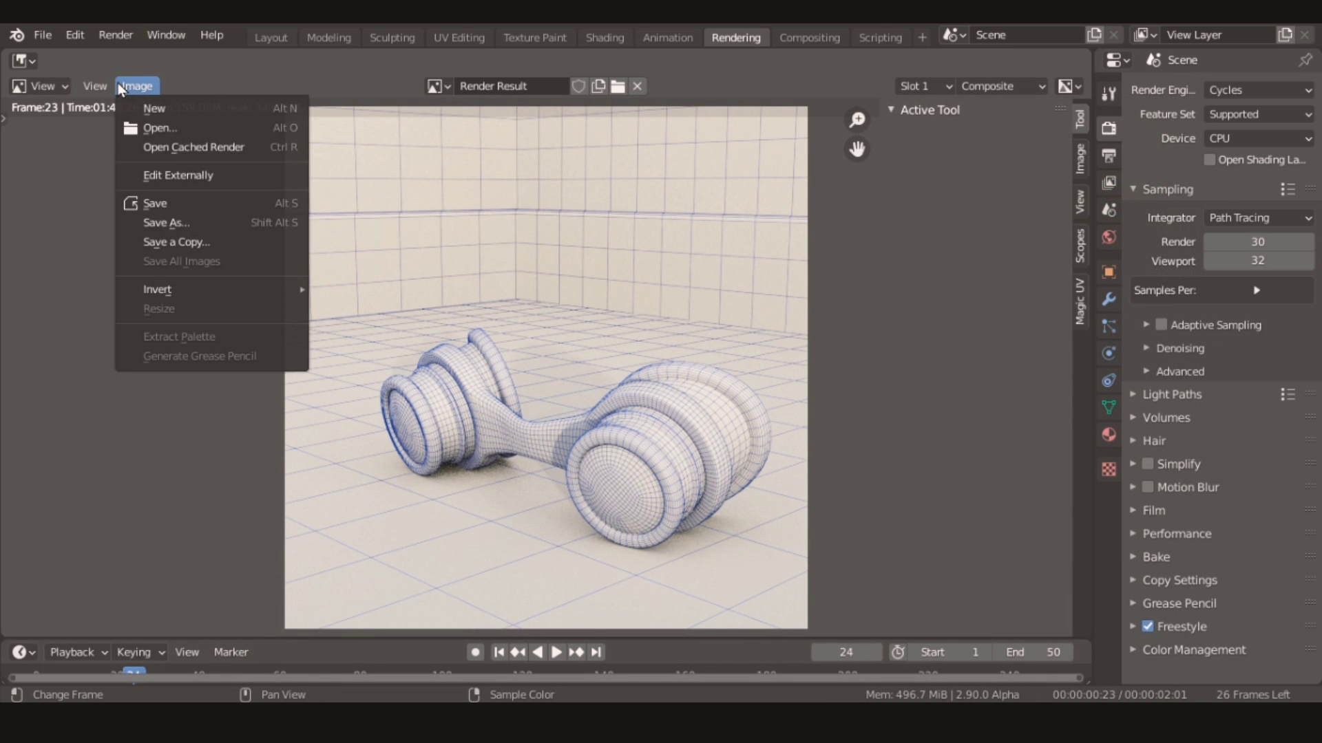
left_click(178, 201)
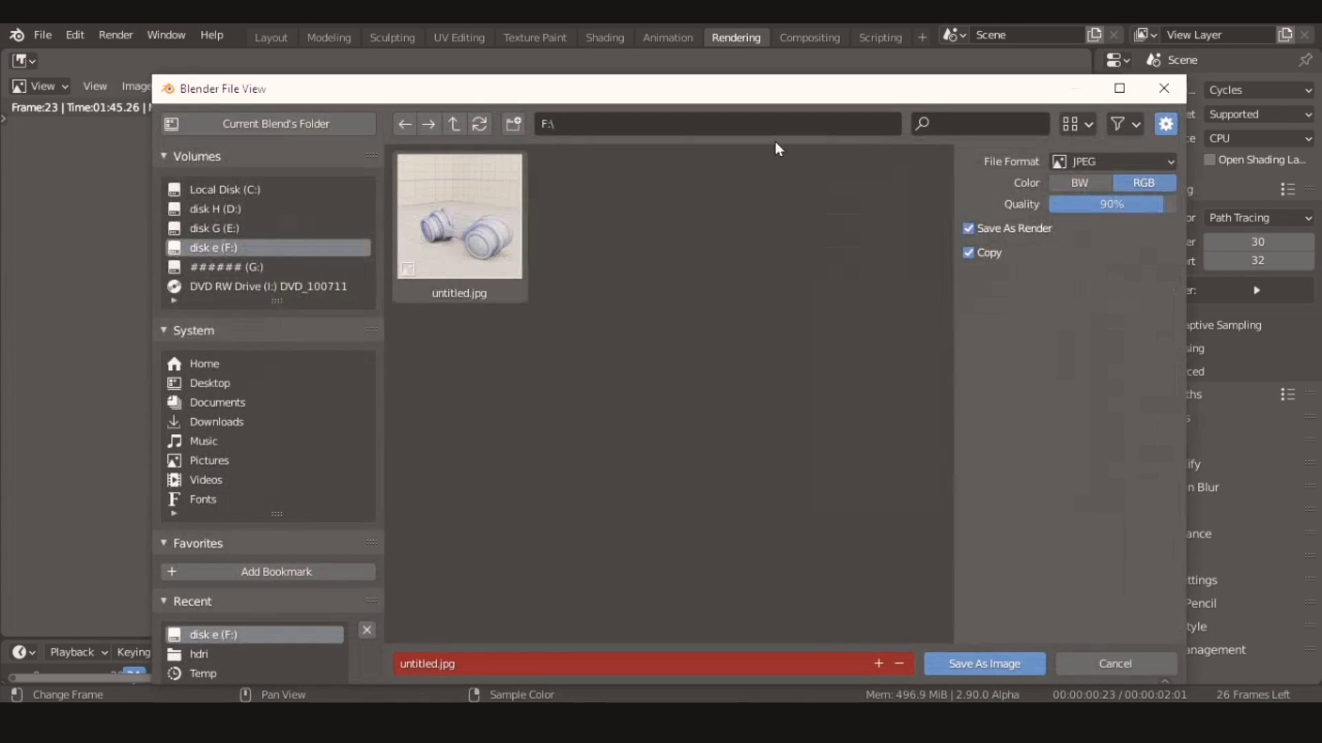
left_click(1165, 90)
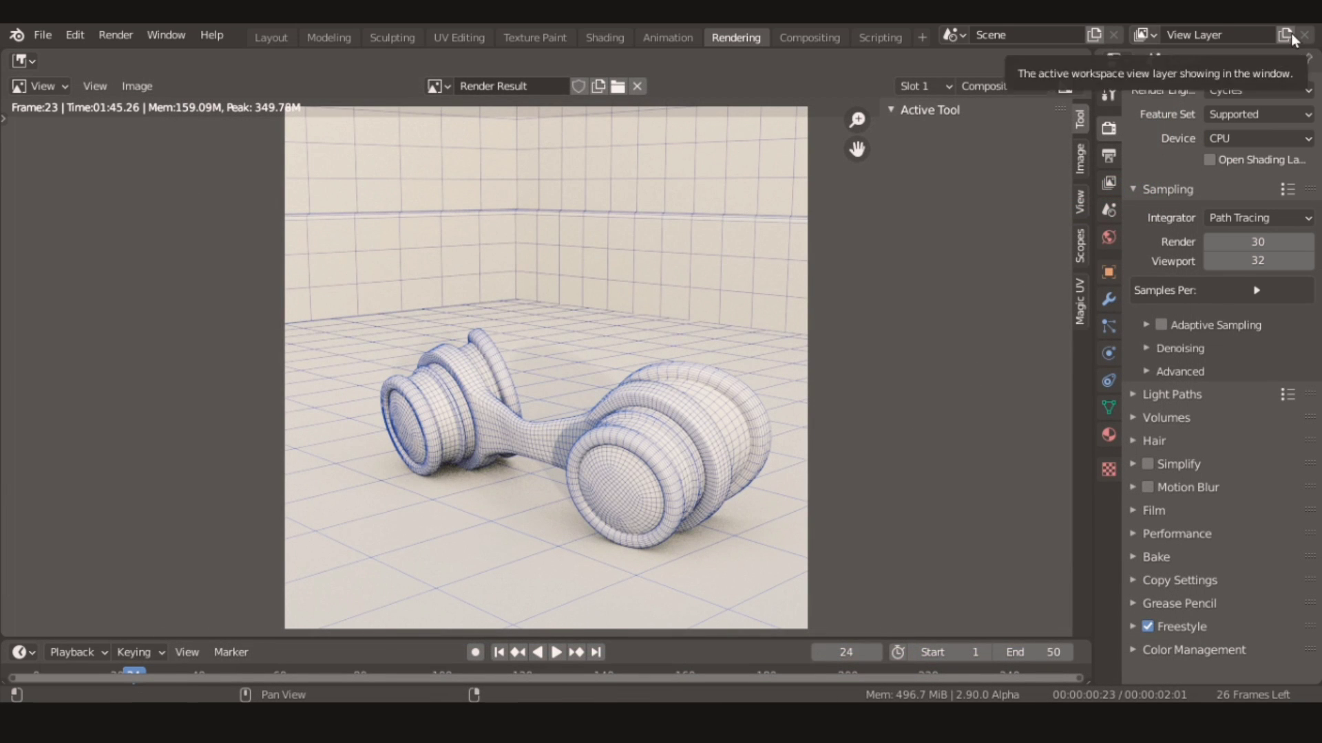